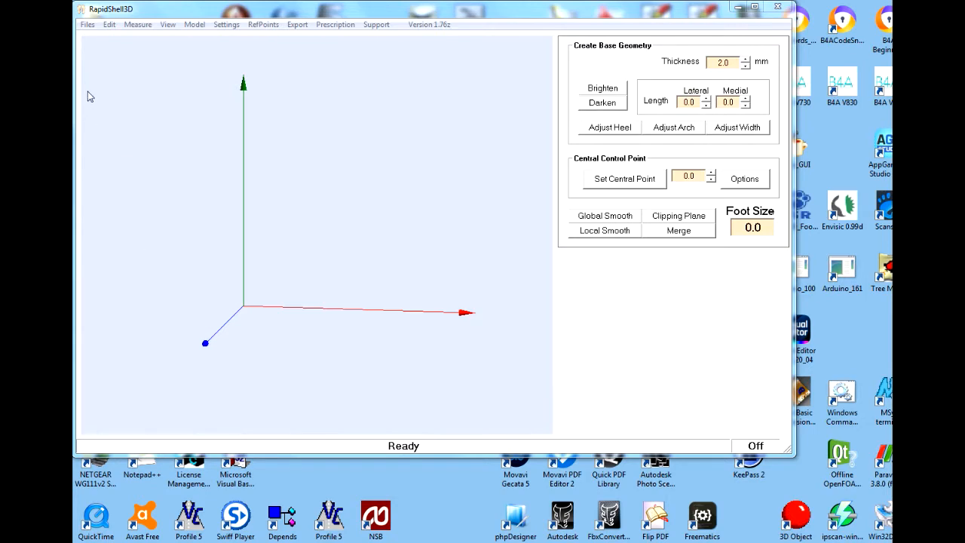
# Load the patient's CSV prescription script and display the left foot scan
pyautogui.click(88, 25)
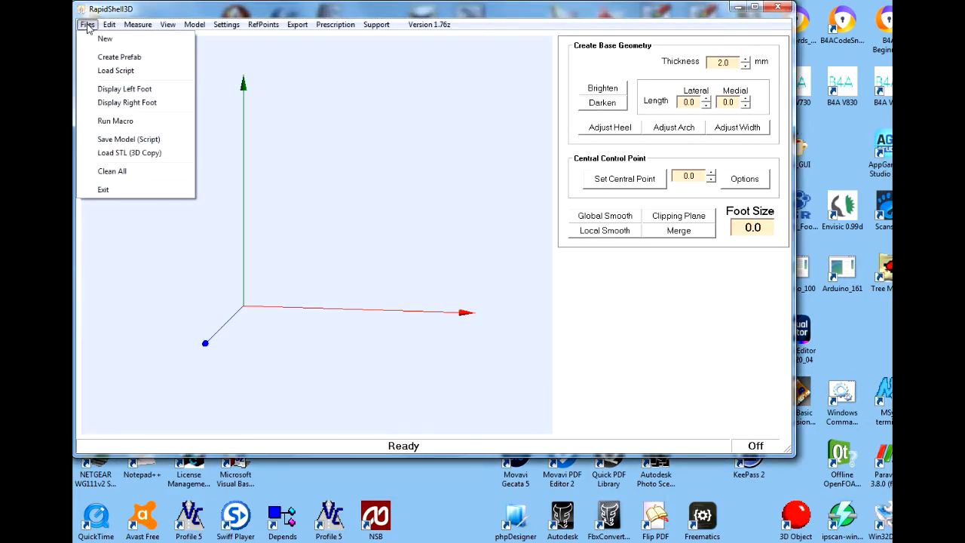
pyautogui.click(115, 71)
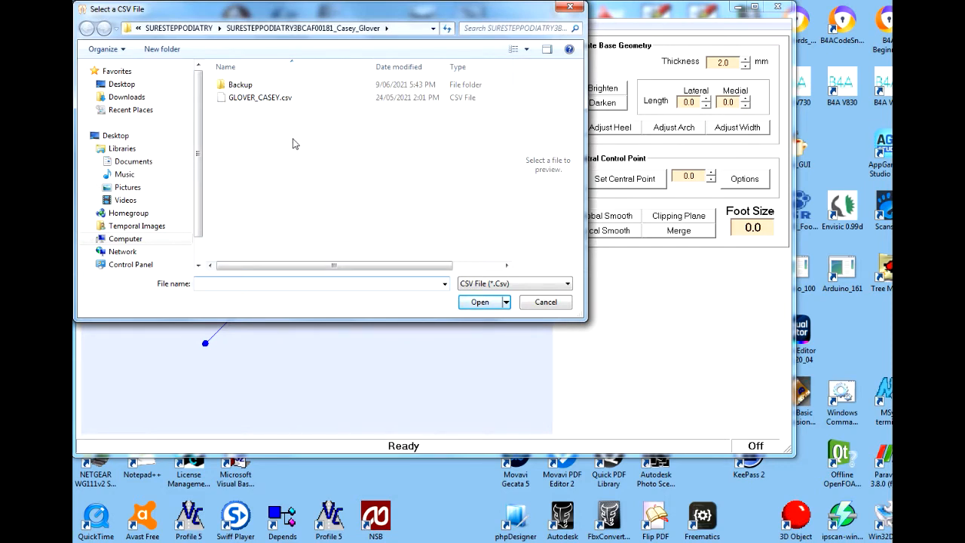
pyautogui.click(259, 98)
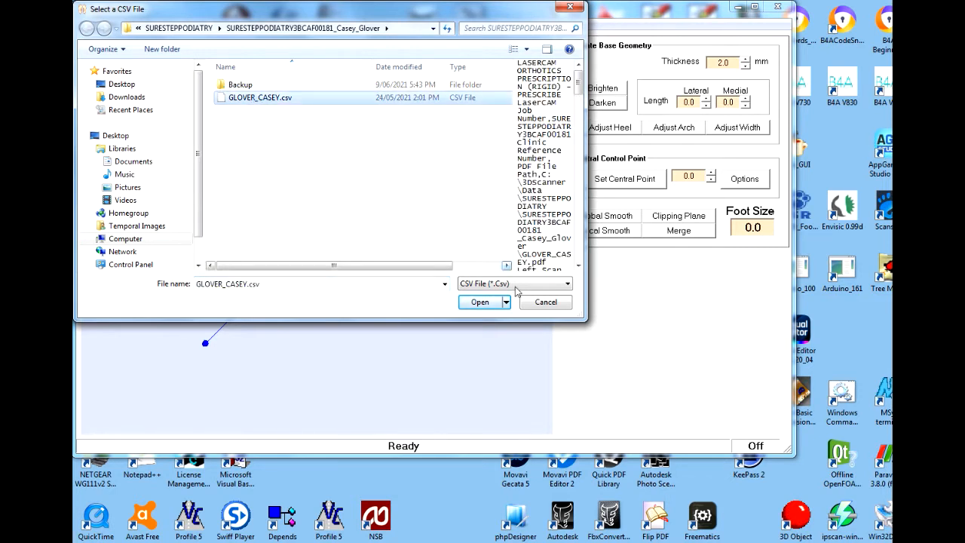
pyautogui.click(480, 303)
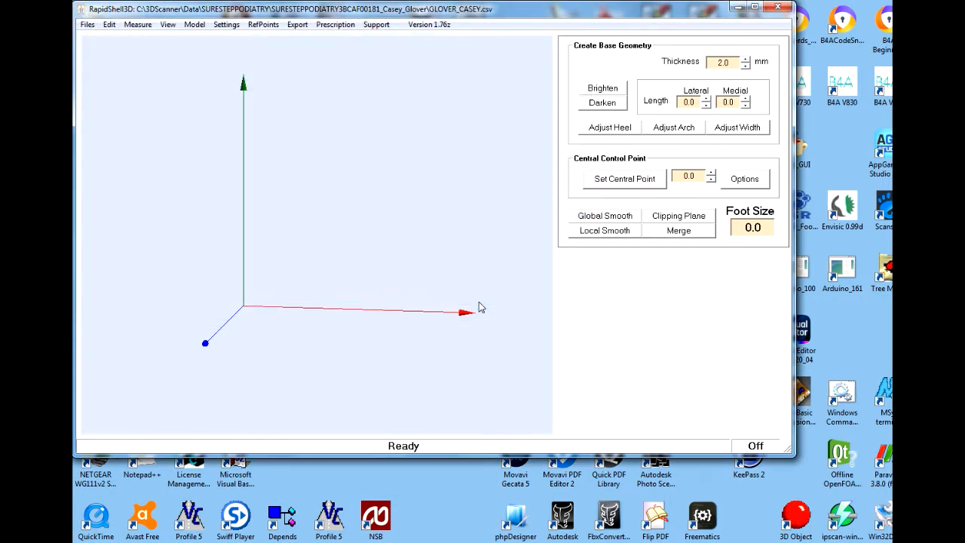
pyautogui.click(88, 25)
pyautogui.click(106, 89)
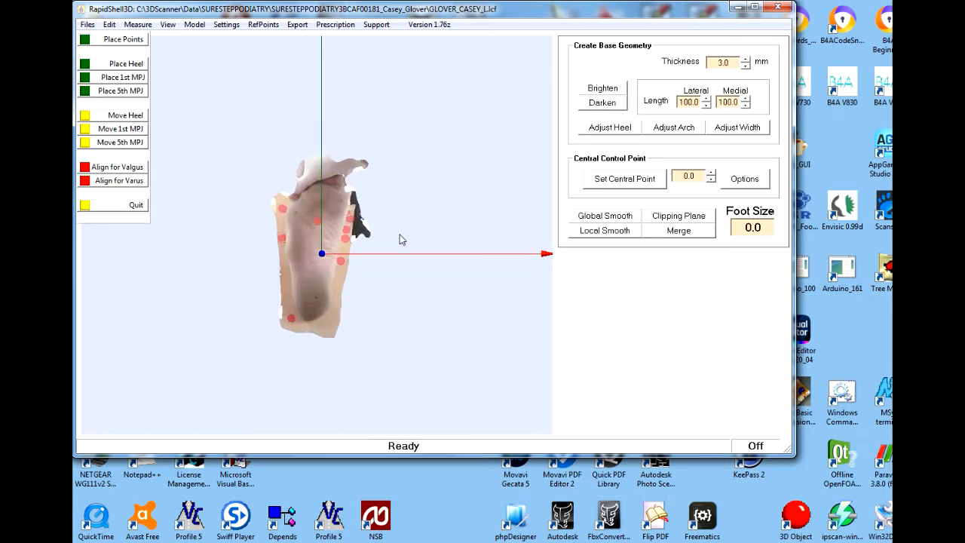
# Place the heel, 1st MPJ and 5th MPJ points on the dark marks drawn on the foot's sole
pyautogui.scroll(5, 411, 235)
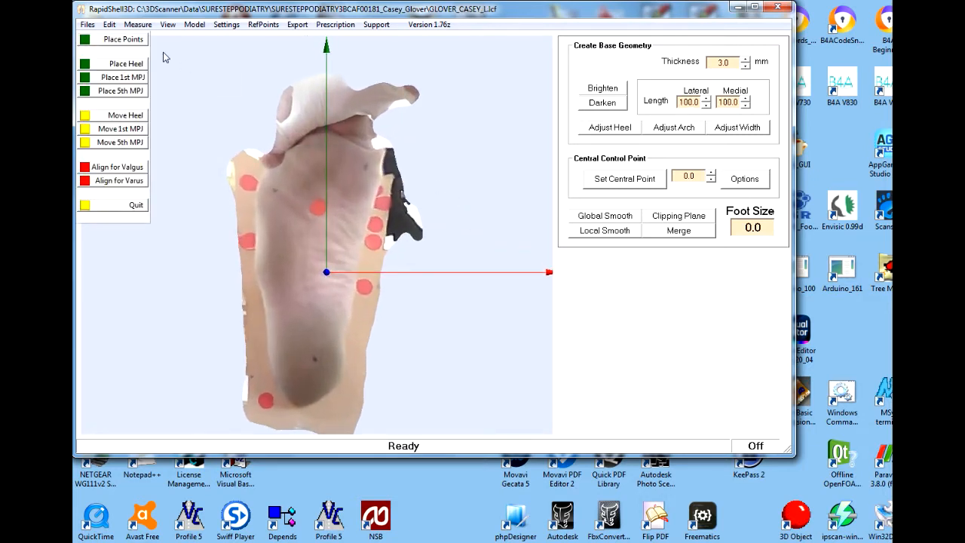
pyautogui.click(129, 40)
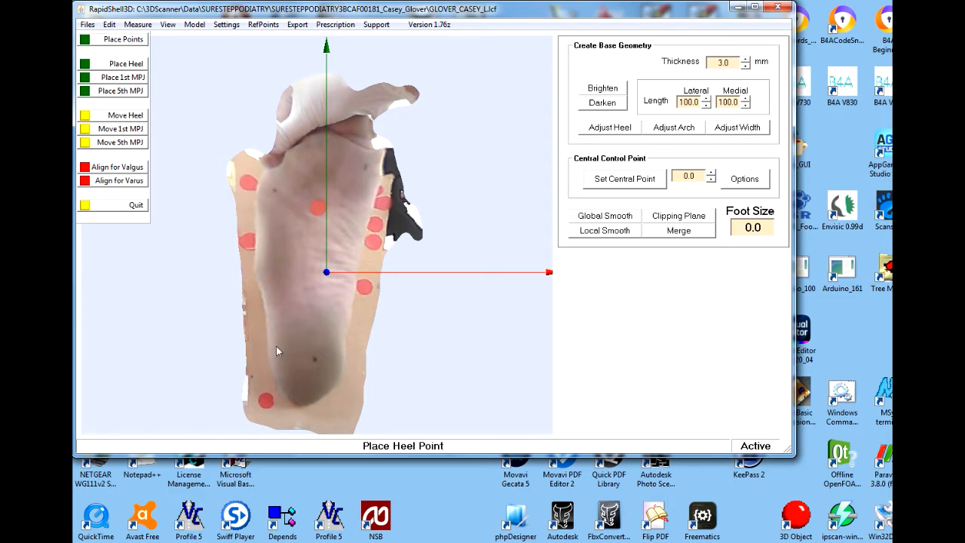
pyautogui.click(315, 360)
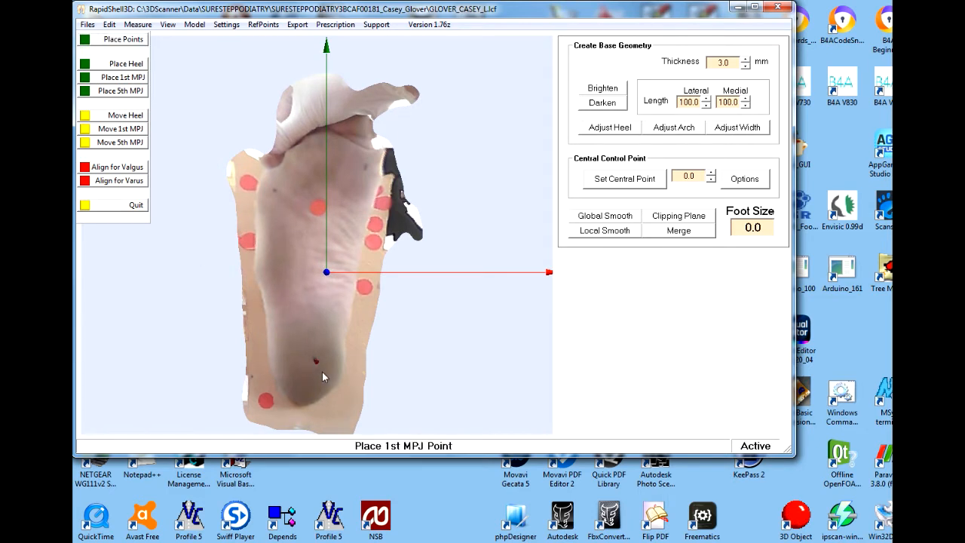
pyautogui.click(365, 168)
pyautogui.click(276, 191)
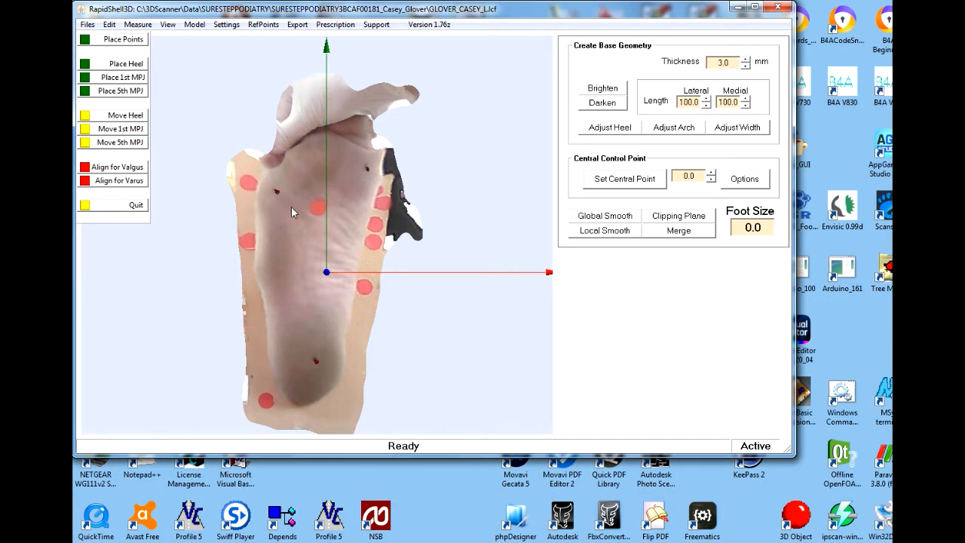
# Align the foot for valgus at 0.0 deg and apply scaling with a 165.0 mm heel-to-1st-MPJ distance
pyautogui.click(100, 171)
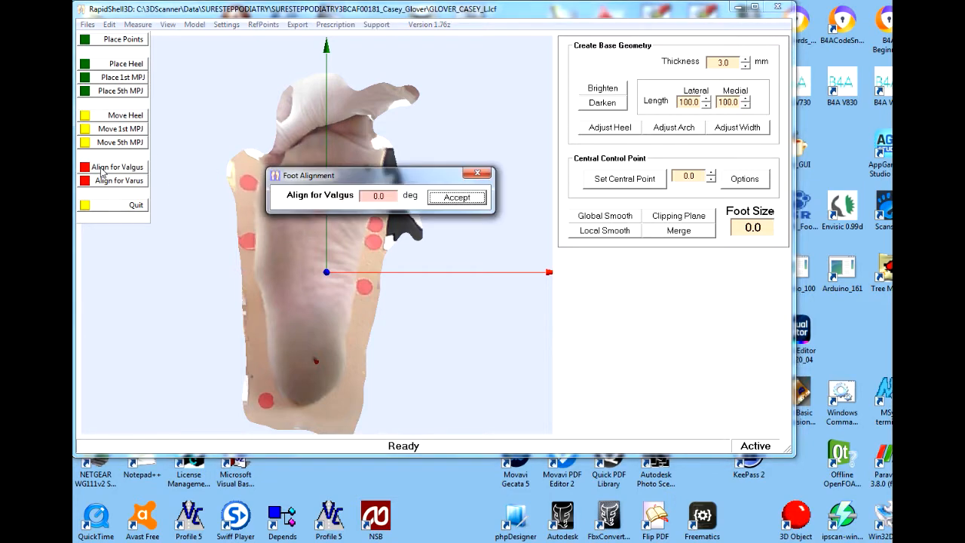
pyautogui.click(459, 199)
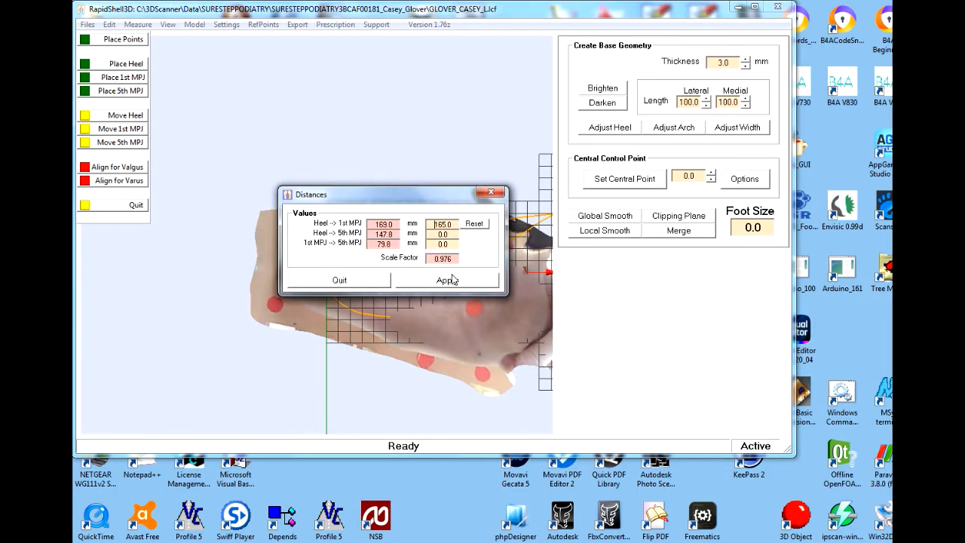
pyautogui.click(447, 280)
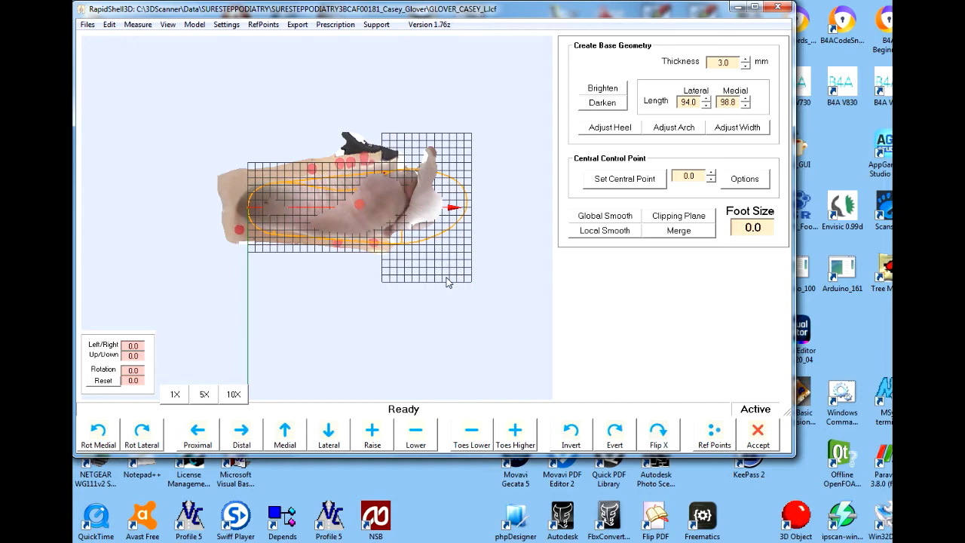
# Shift the foot scan distally to a Left/Right offset of 11.0 so the heel fits the orthosis outline
pyautogui.scroll(5, 426, 287)
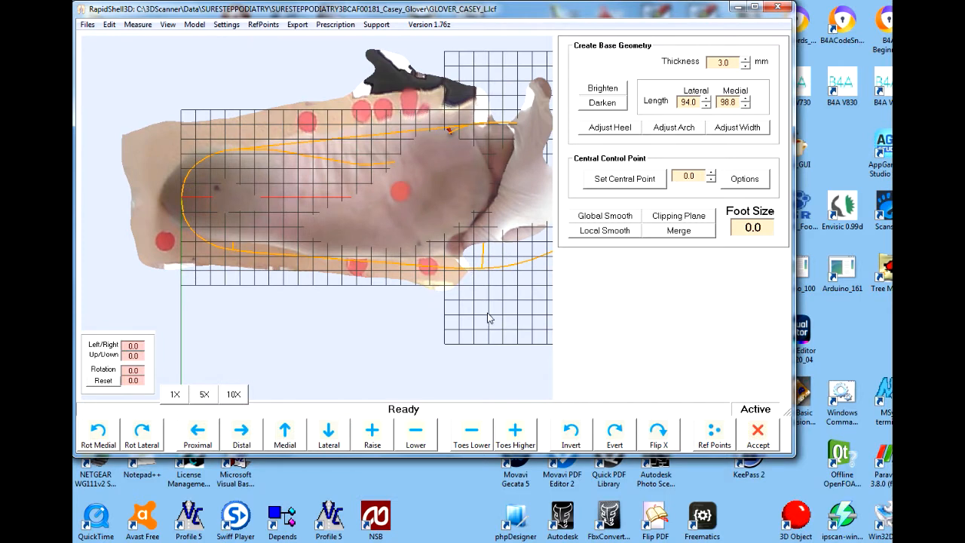
pyautogui.click(242, 435)
pyautogui.click(244, 442)
pyautogui.click(244, 442)
pyautogui.click(244, 442)
pyautogui.click(245, 442)
pyautogui.click(244, 442)
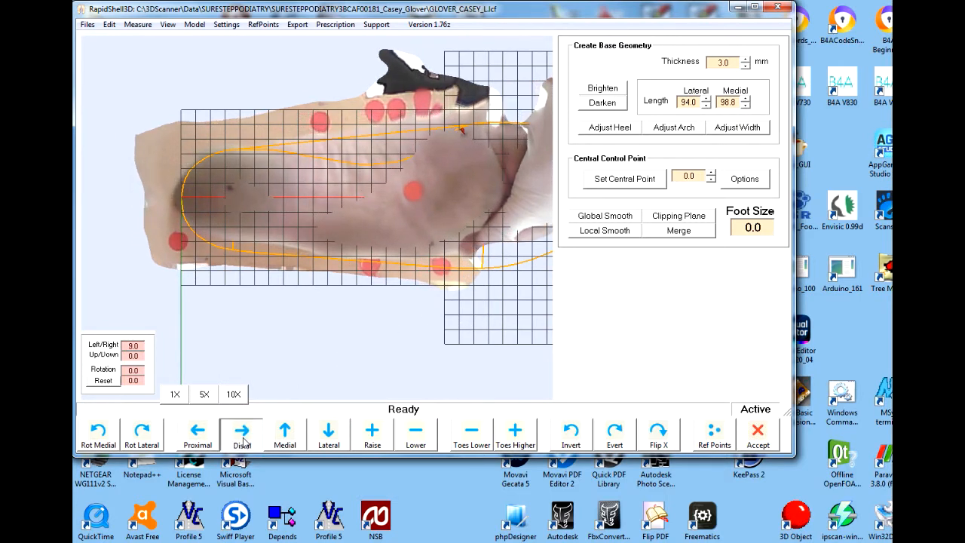
pyautogui.click(245, 442)
pyautogui.click(245, 442)
# Shift the foot scan laterally to an Up/Down offset of -4.0
pyautogui.click(328, 438)
pyautogui.click(328, 437)
pyautogui.click(328, 438)
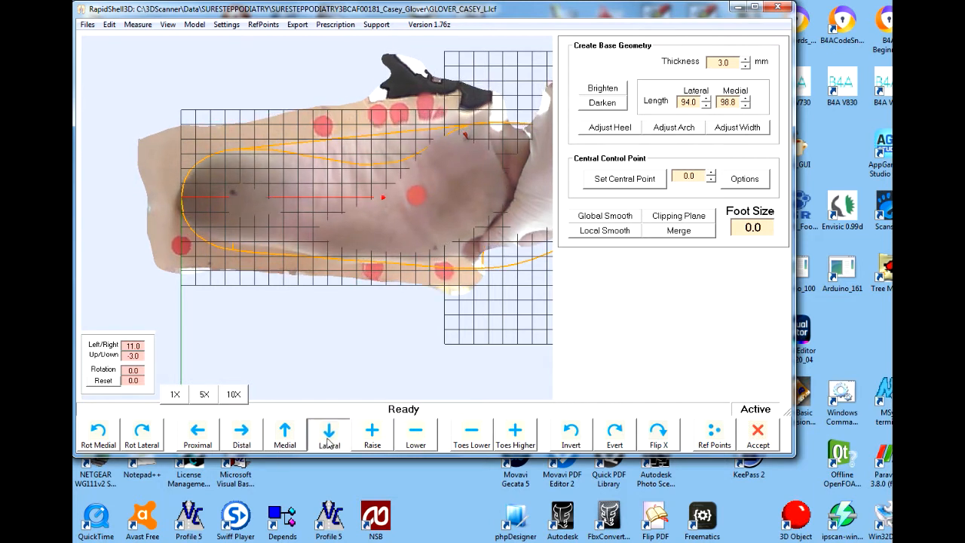
pyautogui.click(328, 437)
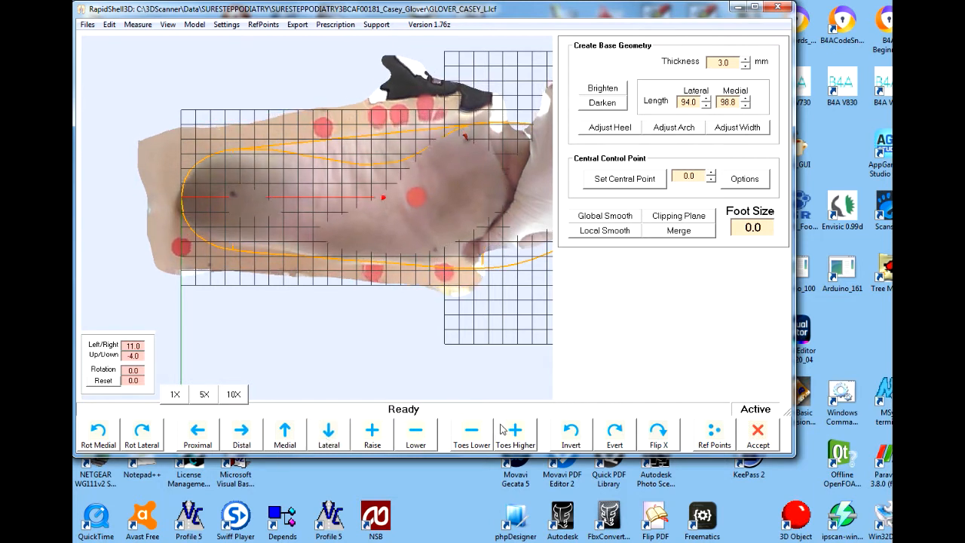
# Rotate the foot scan laterally to a rotation of -1.0 and raise the toes by two increments
pyautogui.click(148, 439)
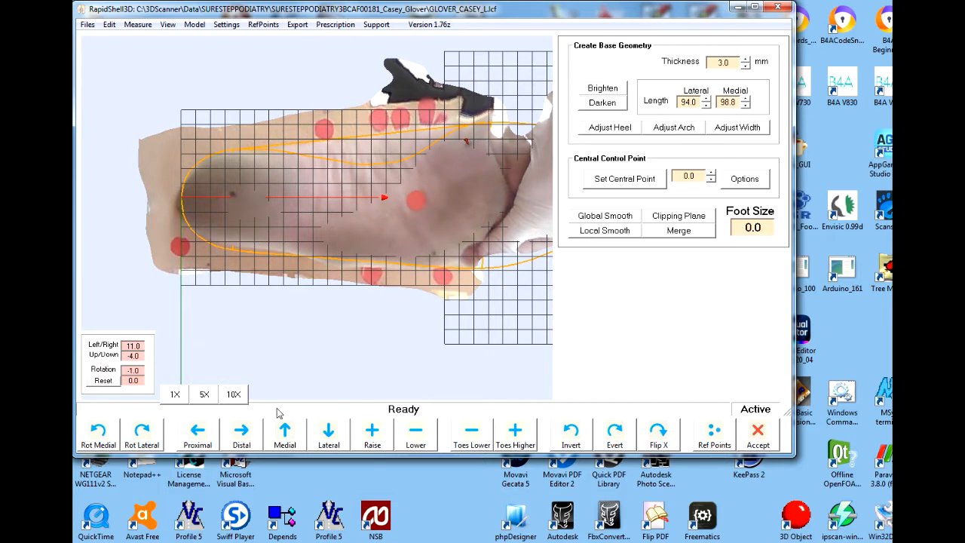
pyautogui.click(517, 437)
pyautogui.click(517, 437)
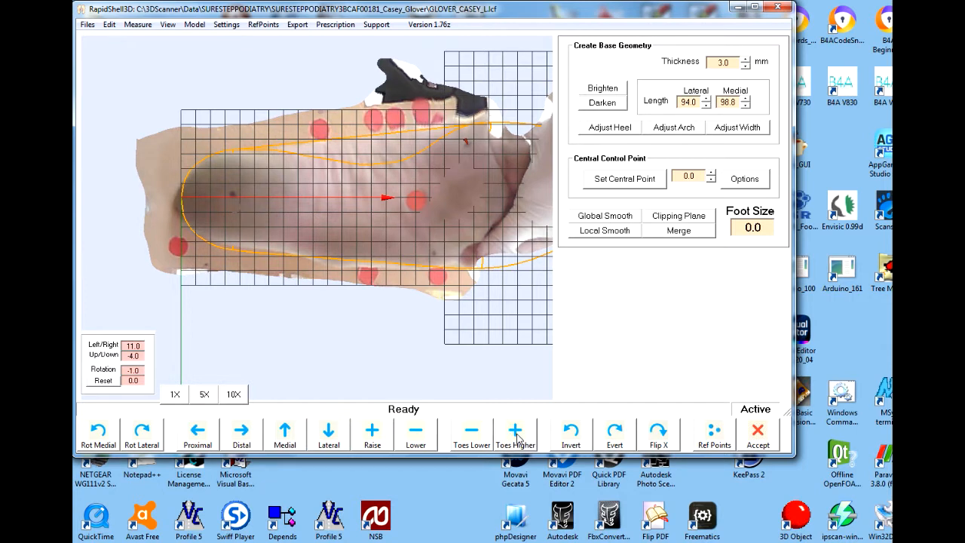
# Set the reference points at the arch, the lateral and medial heel, and the forefoot beside the 5th and 1st MPJ
pyautogui.click(716, 433)
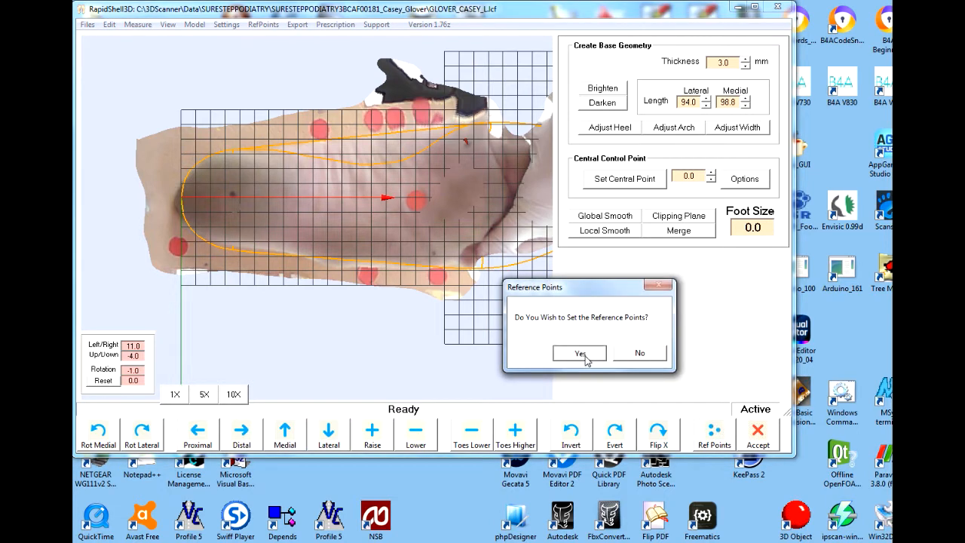
pyautogui.click(580, 354)
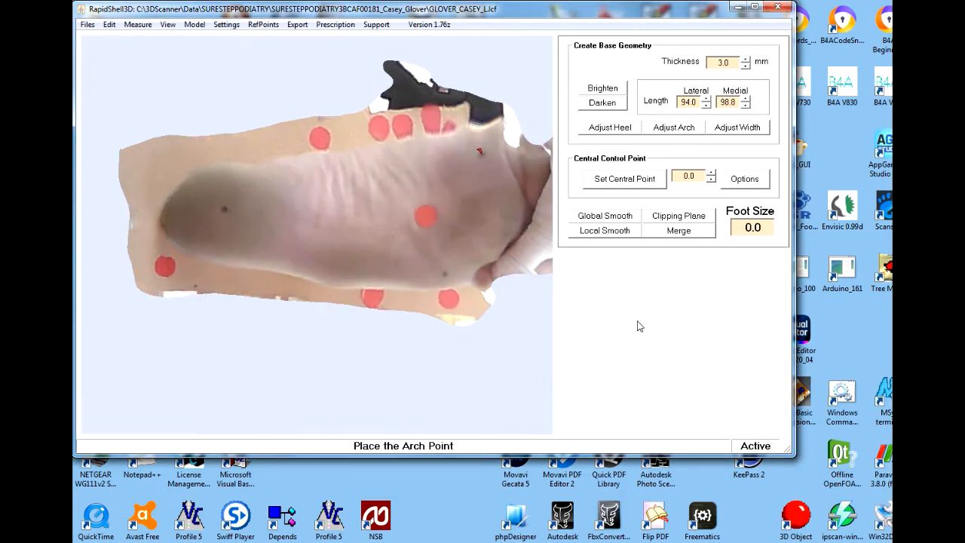
pyautogui.click(313, 162)
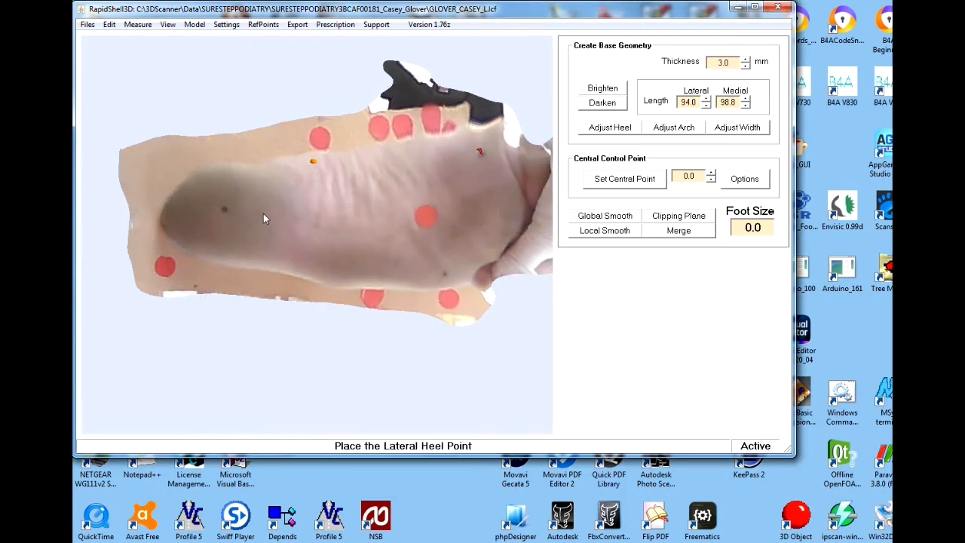
pyautogui.click(225, 260)
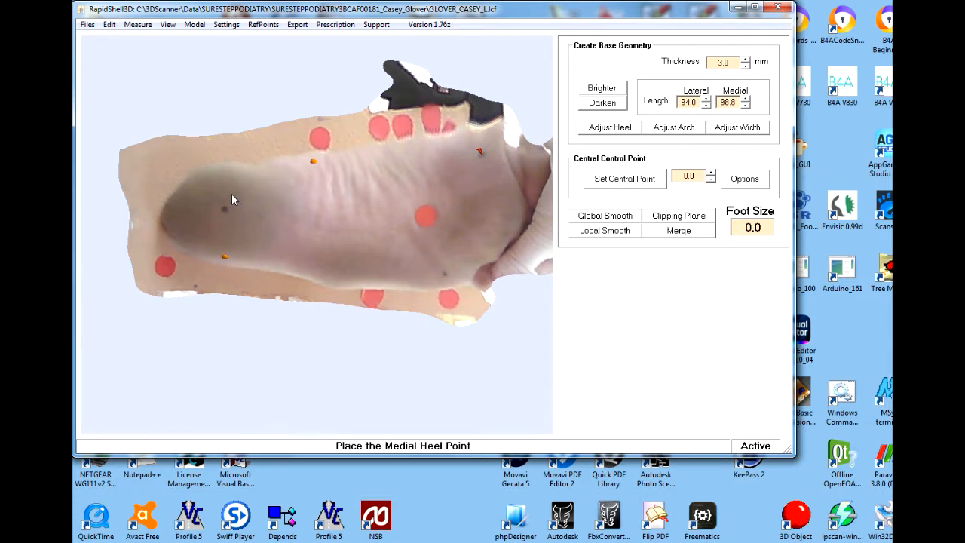
pyautogui.click(221, 167)
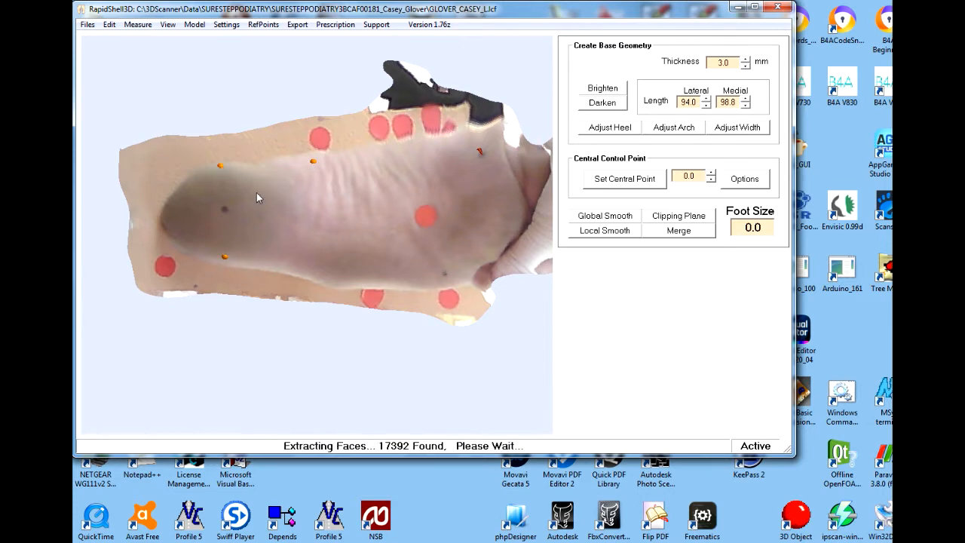
pyautogui.click(433, 278)
pyautogui.click(470, 139)
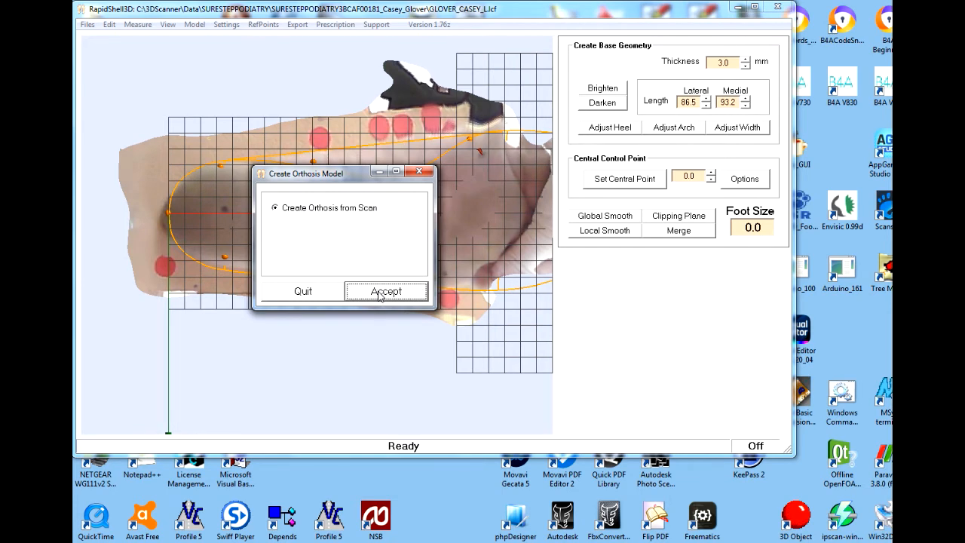
# Create the orthosis from the scan, accept its alignment, and inspect the model from the side and above
pyautogui.click(381, 293)
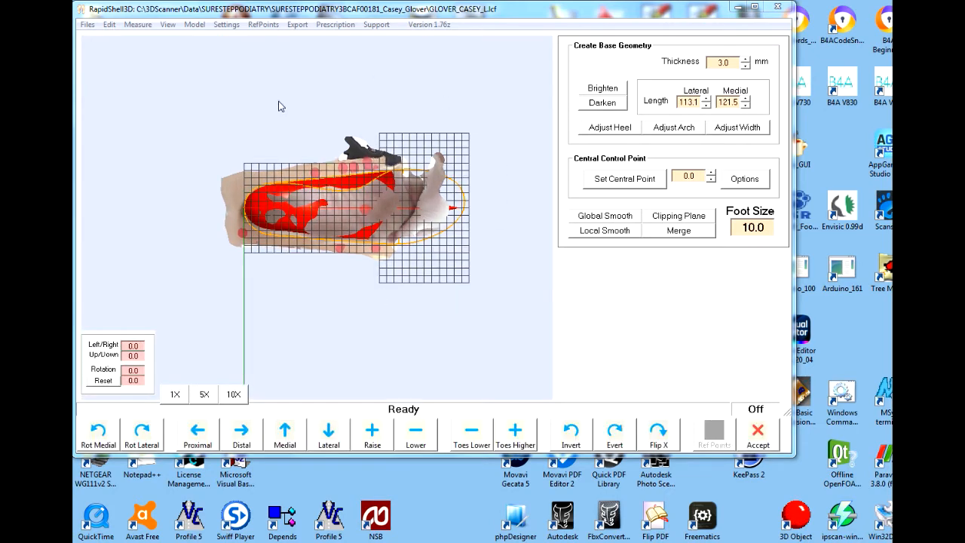
pyautogui.click(759, 436)
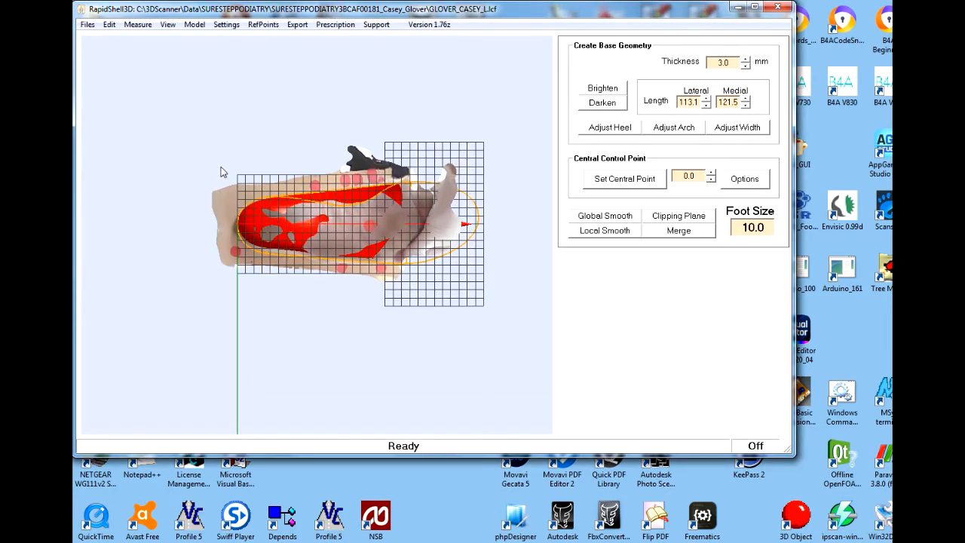
pyautogui.moveTo(239, 139); pyautogui.dragTo(372, 267)
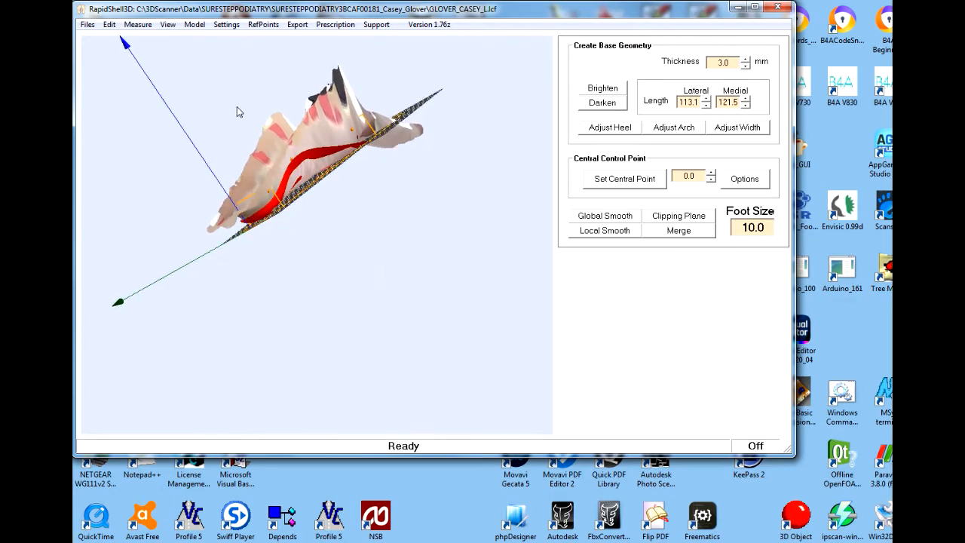
pyautogui.moveTo(237, 107)
pyautogui.mouseDown()
pyautogui.moveTo(168, 141)
pyautogui.moveTo(158, 196)
pyautogui.moveTo(113, 128)
pyautogui.moveTo(168, 207)
pyautogui.moveTo(380, 224)
pyautogui.moveTo(241, 136)
pyautogui.moveTo(190, 83)
pyautogui.moveTo(183, 201)
pyautogui.moveTo(275, 127)
pyautogui.moveTo(222, 101)
pyautogui.mouseUp()
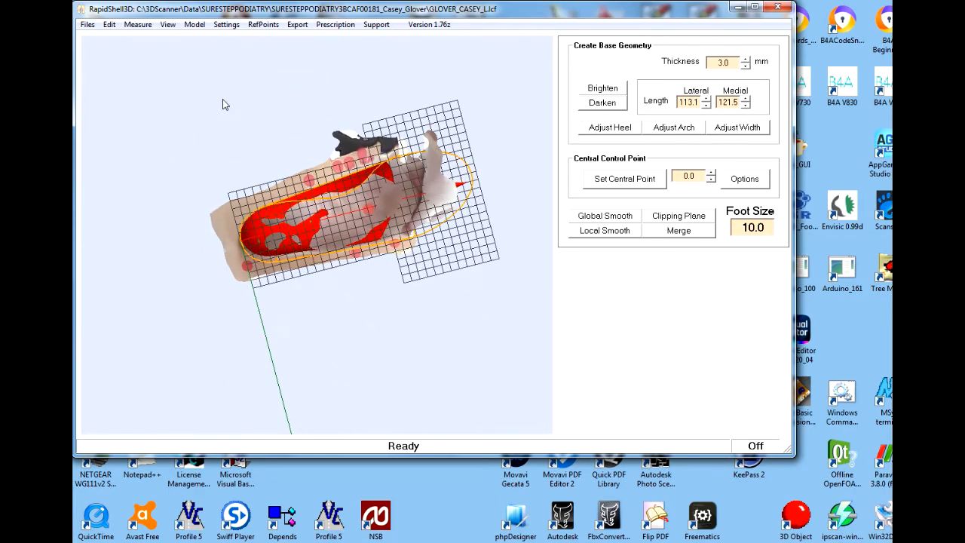
# Export the orthosis as an STL insole with Bevel Toe and Create Check File enabled
pyautogui.click(299, 25)
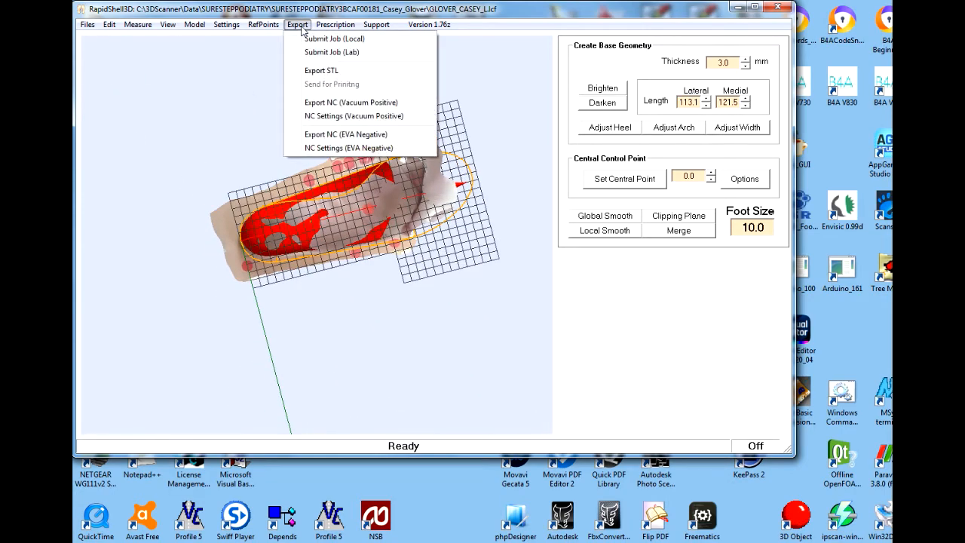
pyautogui.click(321, 71)
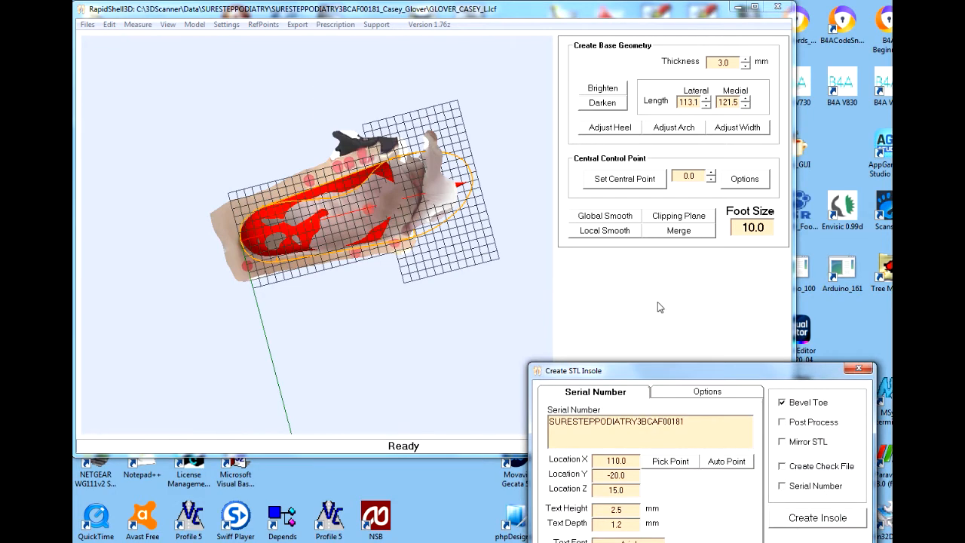
pyautogui.moveTo(741, 368); pyautogui.dragTo(709, 285)
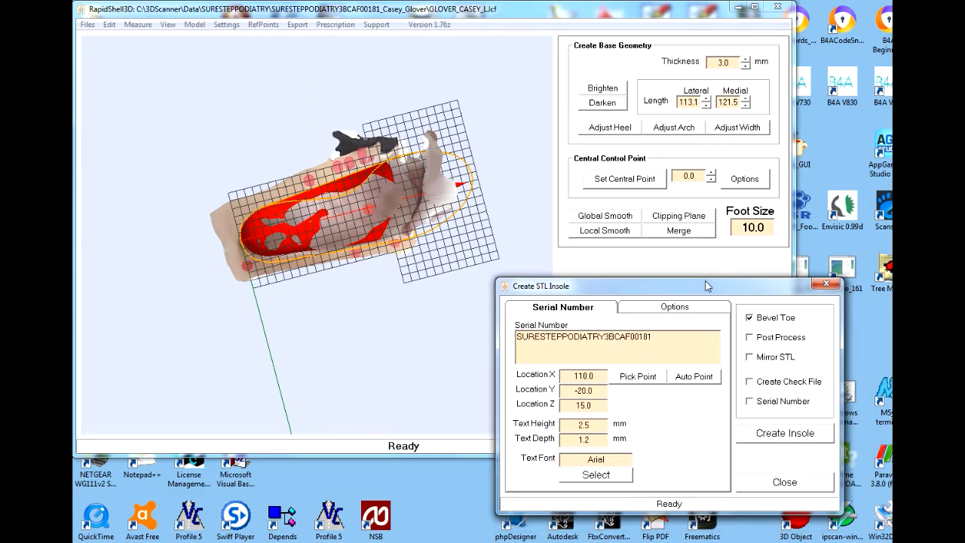
pyautogui.click(765, 386)
pyautogui.click(791, 436)
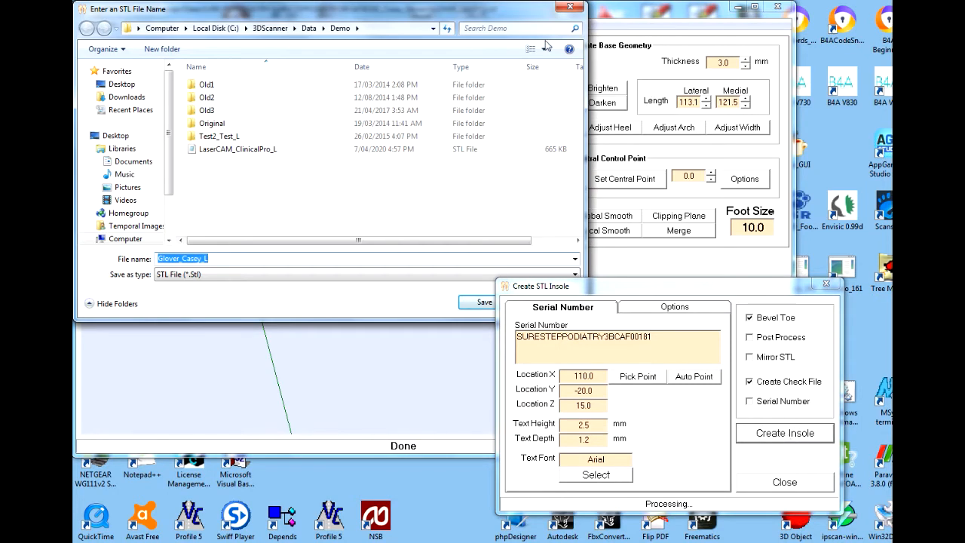
# Save the STL insole in the patient's folder under Data > SURESTEPPODIATRY, replacing the existing left-foot file, and inspect the orthosis against the scan
pyautogui.click(308, 29)
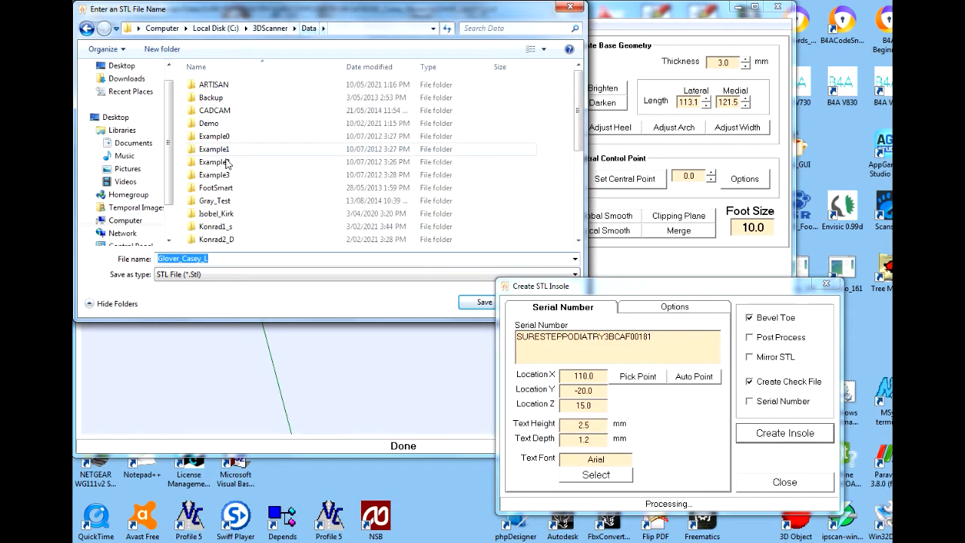
pyautogui.moveTo(584, 125); pyautogui.dragTo(584, 230)
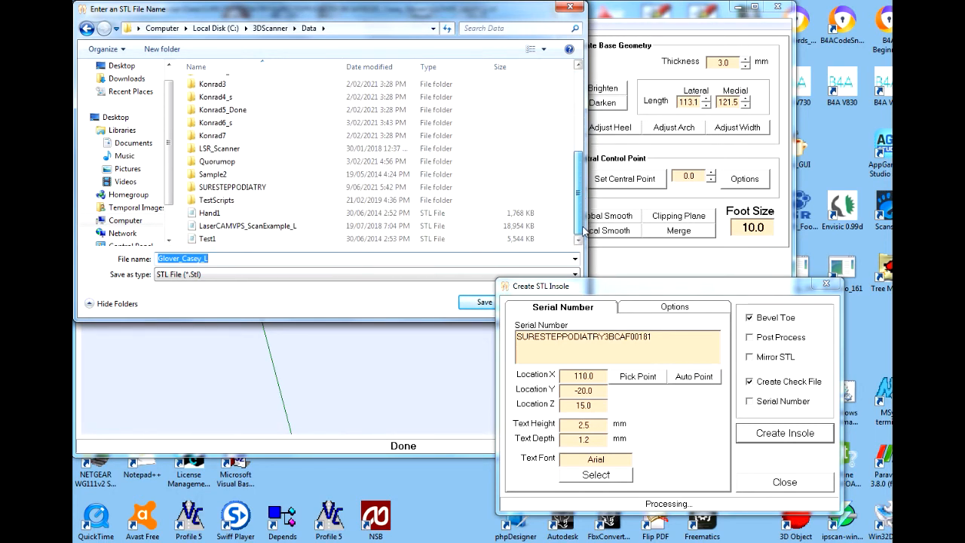
pyautogui.doubleClick(249, 187)
pyautogui.doubleClick(270, 97)
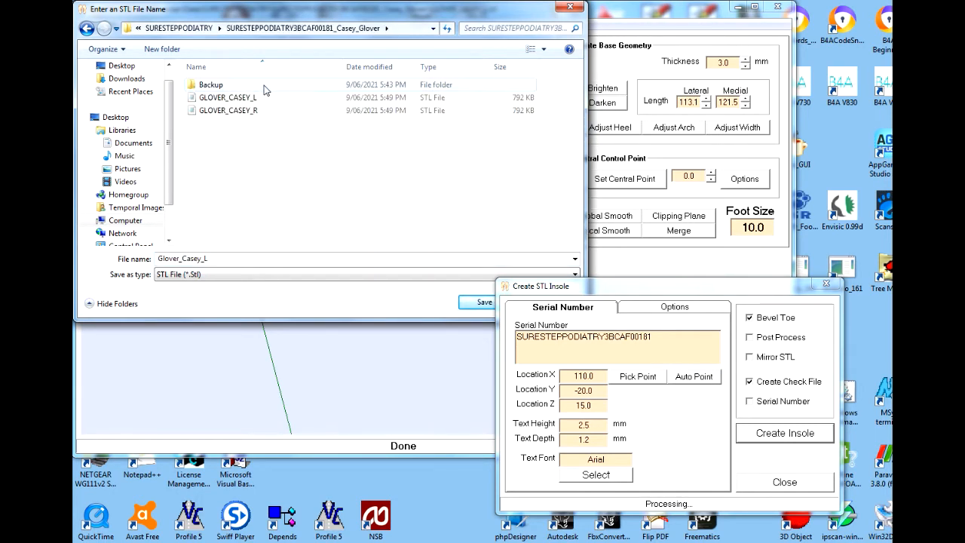
pyautogui.click(475, 303)
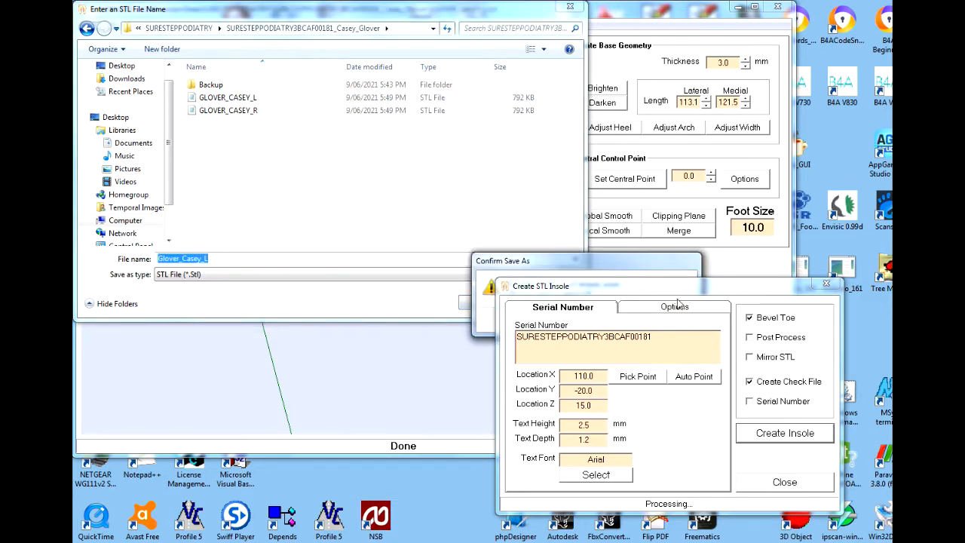
pyautogui.moveTo(559, 266); pyautogui.dragTo(327, 224)
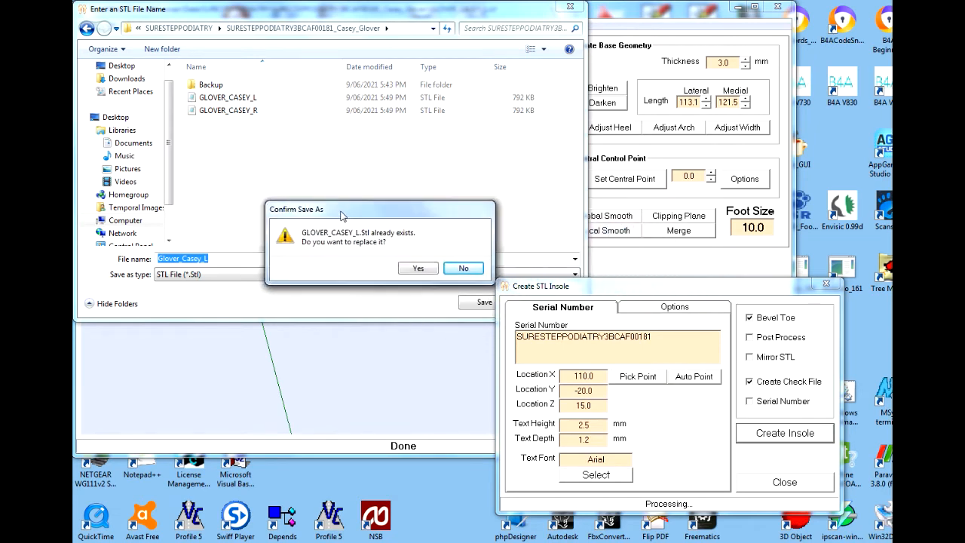
pyautogui.click(387, 280)
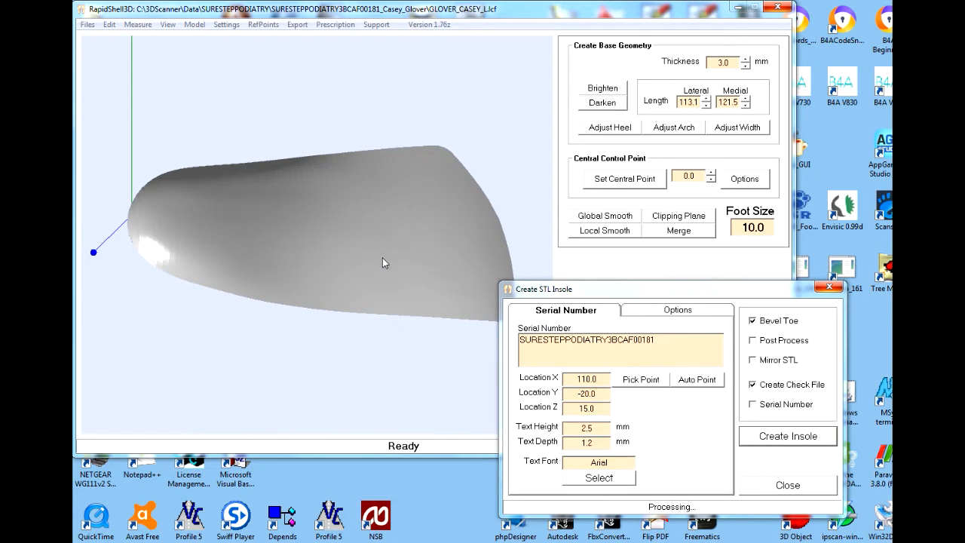
pyautogui.moveTo(373, 245); pyautogui.dragTo(384, 224)
pyautogui.scroll(3, 384, 224)
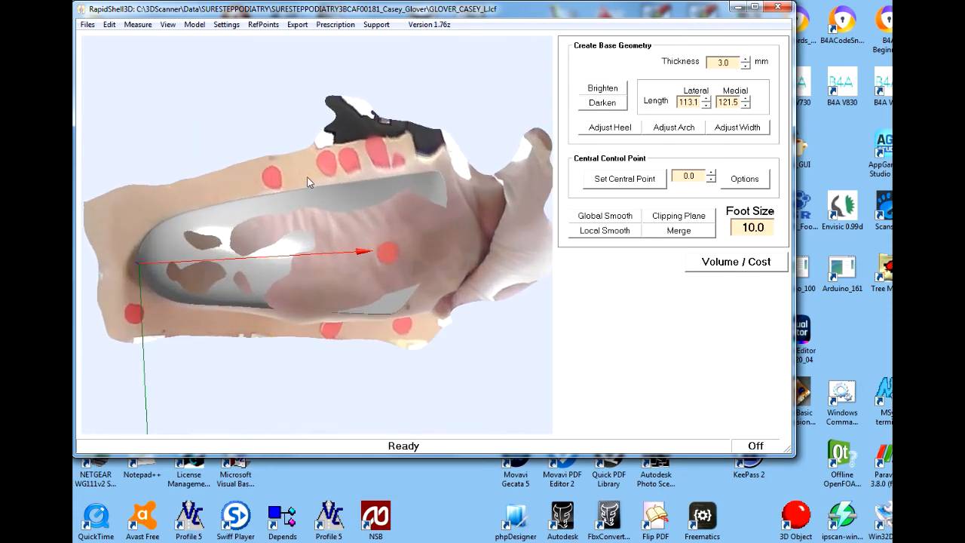
pyautogui.moveTo(307, 177); pyautogui.dragTo(346, 280)
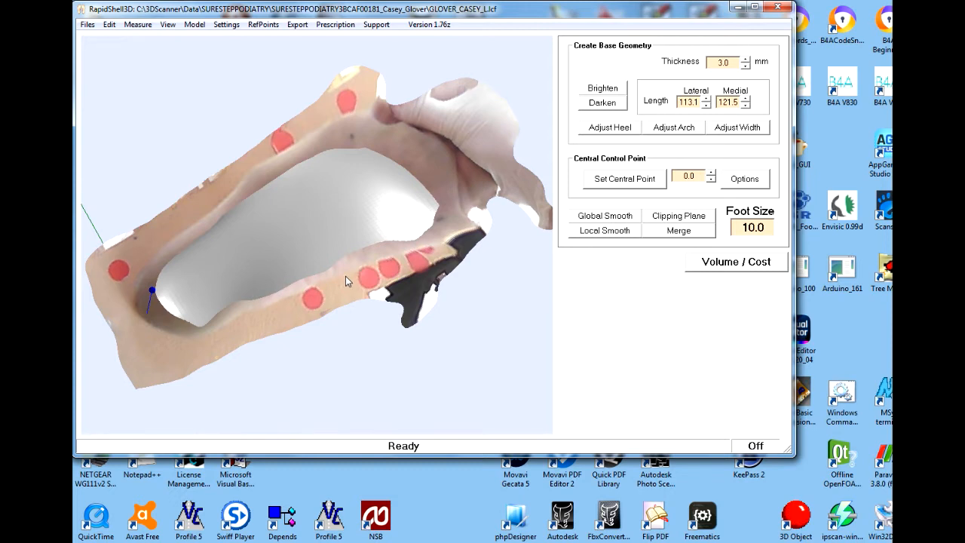
pyautogui.moveTo(345, 276); pyautogui.dragTo(340, 188)
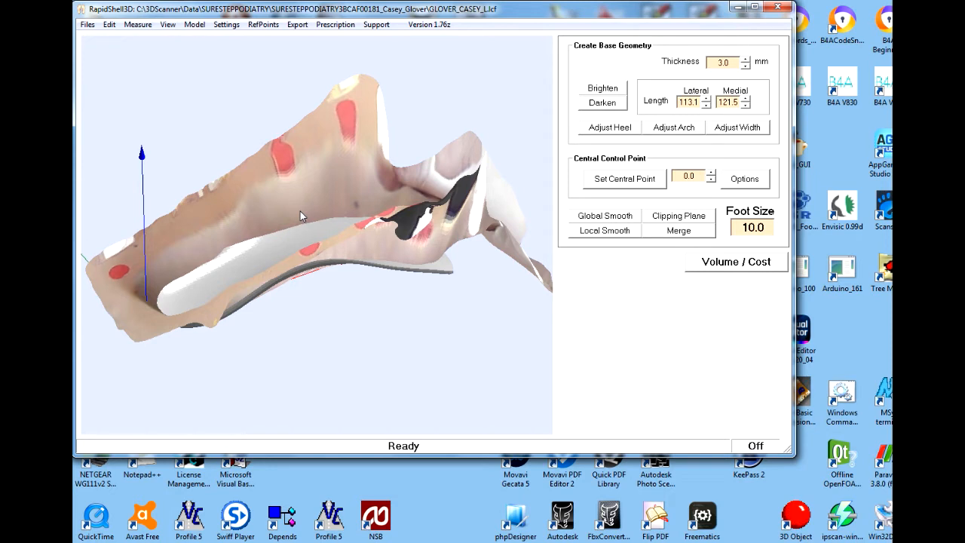
# Display the right foot scan and place its heel, 1st MPJ and 5th MPJ points on the marked dots
pyautogui.click(88, 25)
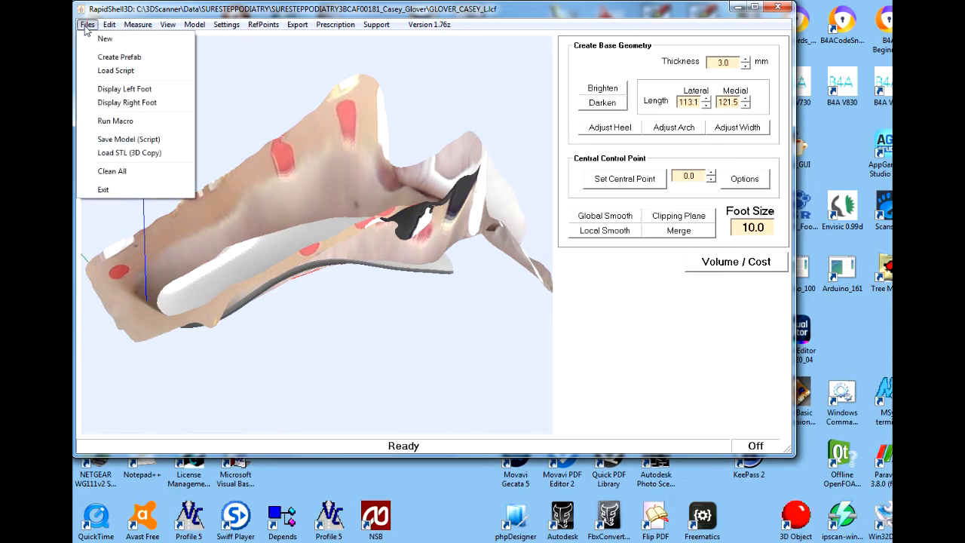
pyautogui.click(111, 106)
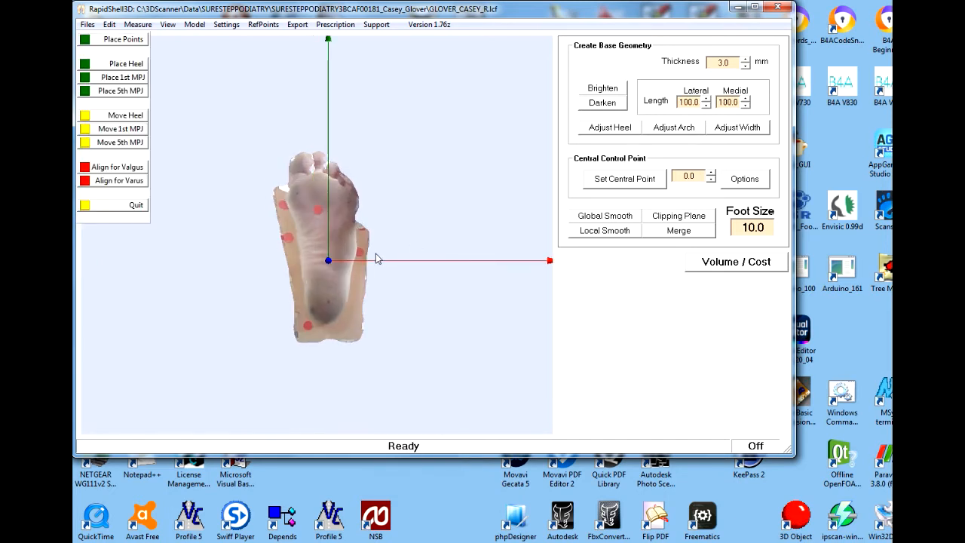
pyautogui.moveTo(376, 254); pyautogui.dragTo(443, 223, button='right')
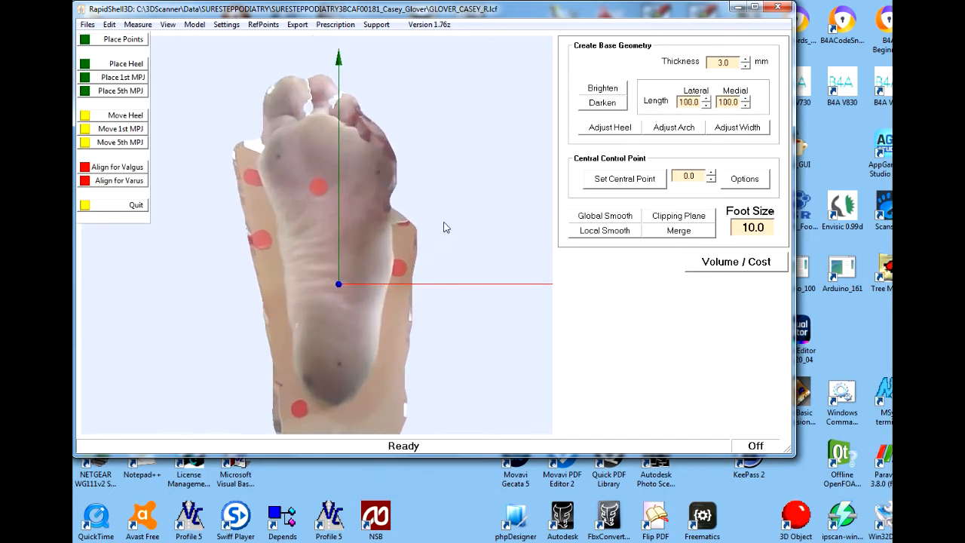
pyautogui.click(102, 42)
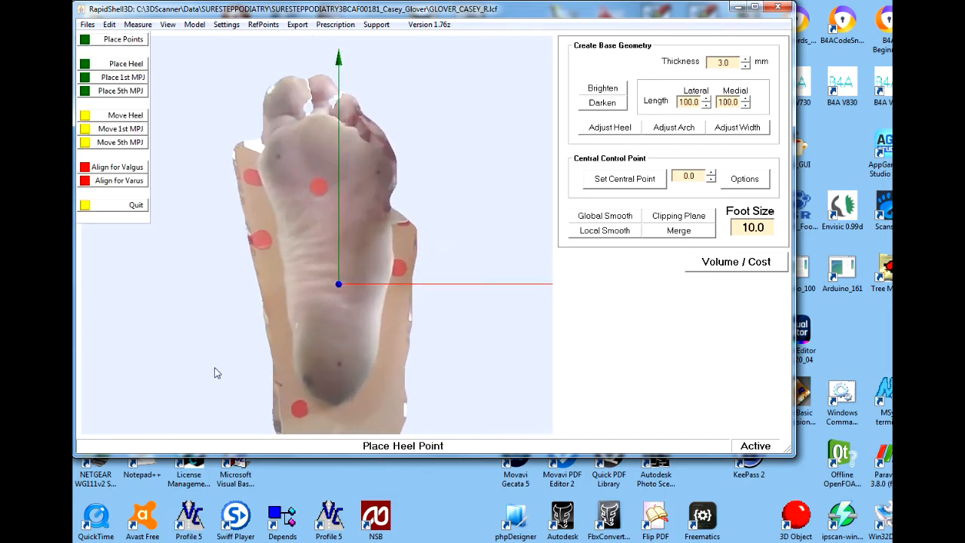
pyautogui.click(339, 365)
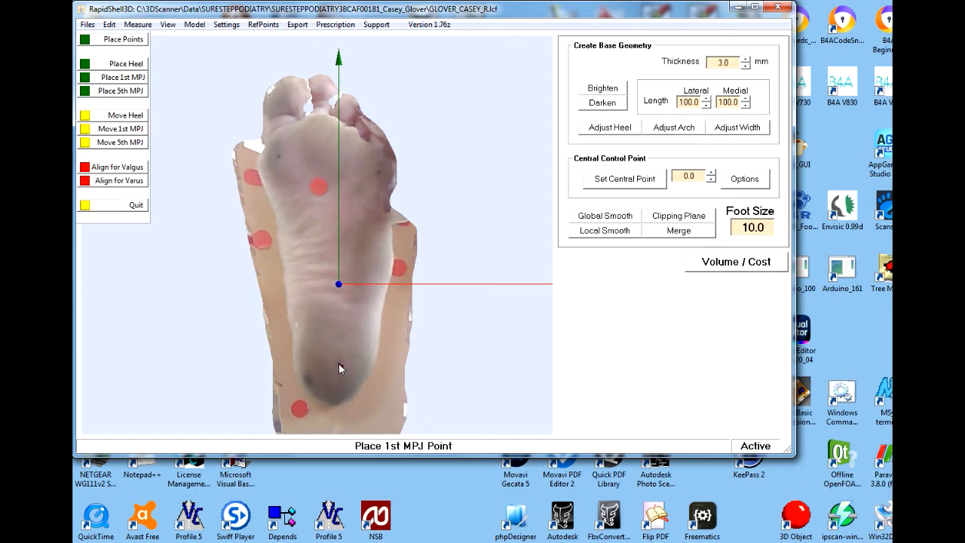
pyautogui.click(278, 157)
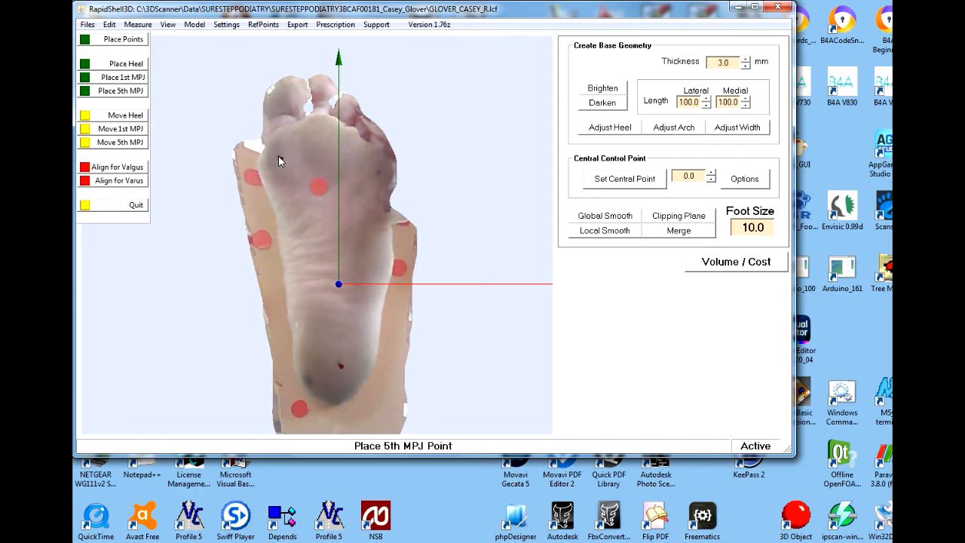
pyautogui.click(378, 173)
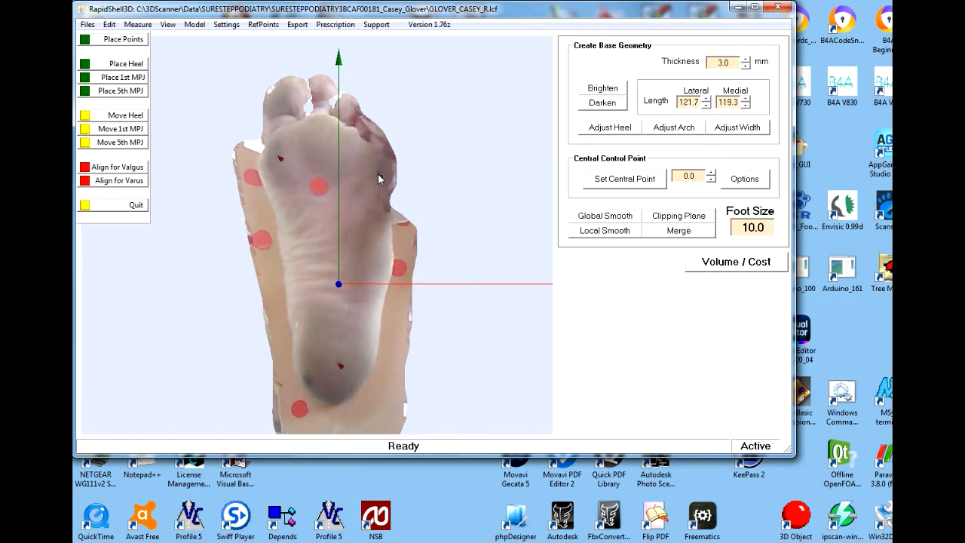
# Align the right foot for valgus at 0.0 degrees and apply the scaling for a 165.0 mm heel-to-1st-MPJ distance
pyautogui.click(123, 167)
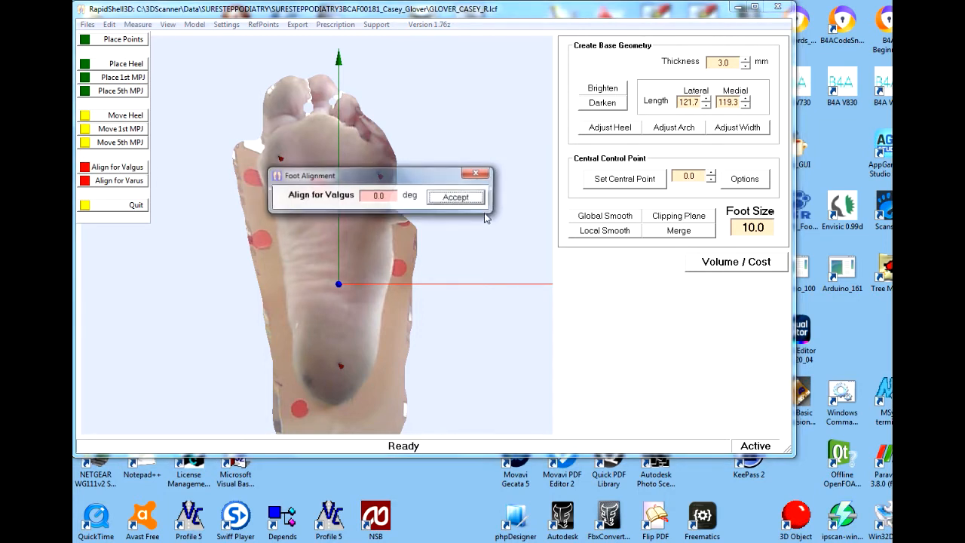
pyautogui.click(450, 197)
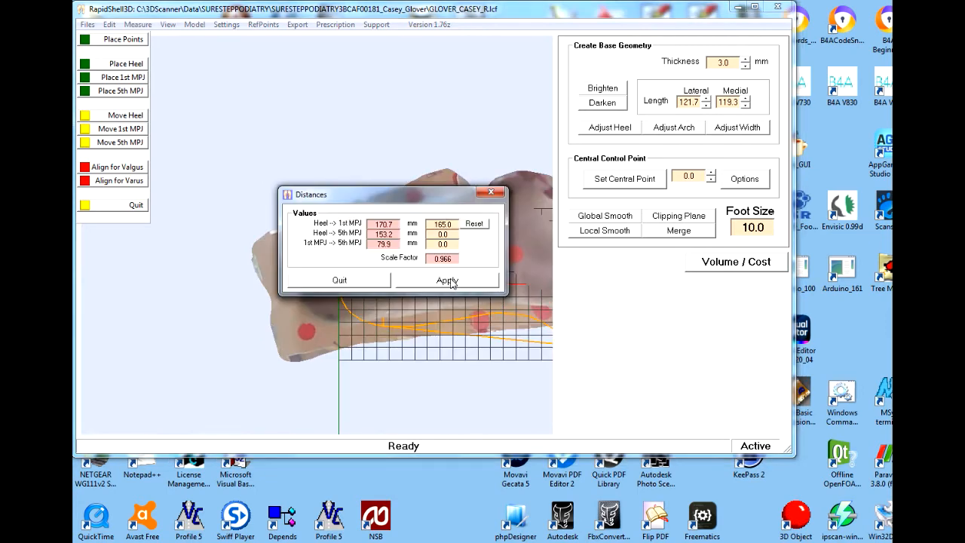
pyautogui.click(451, 282)
pyautogui.moveTo(363, 259); pyautogui.dragTo(442, 237, button='right')
# Shift the foot scan laterally to 3.0 and distally to 12.0, and rotate it medially to a rotation of -4.0
pyautogui.click(285, 433)
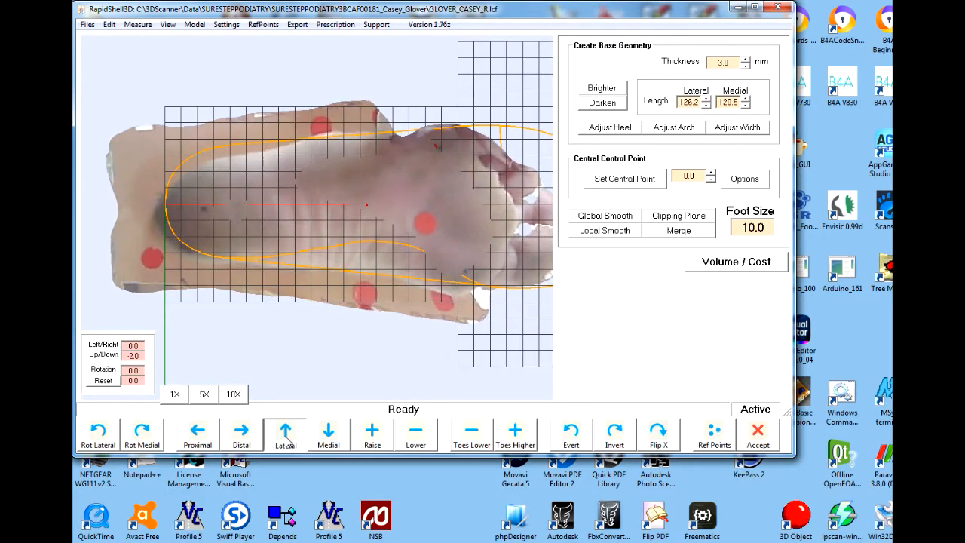
pyautogui.click(285, 438)
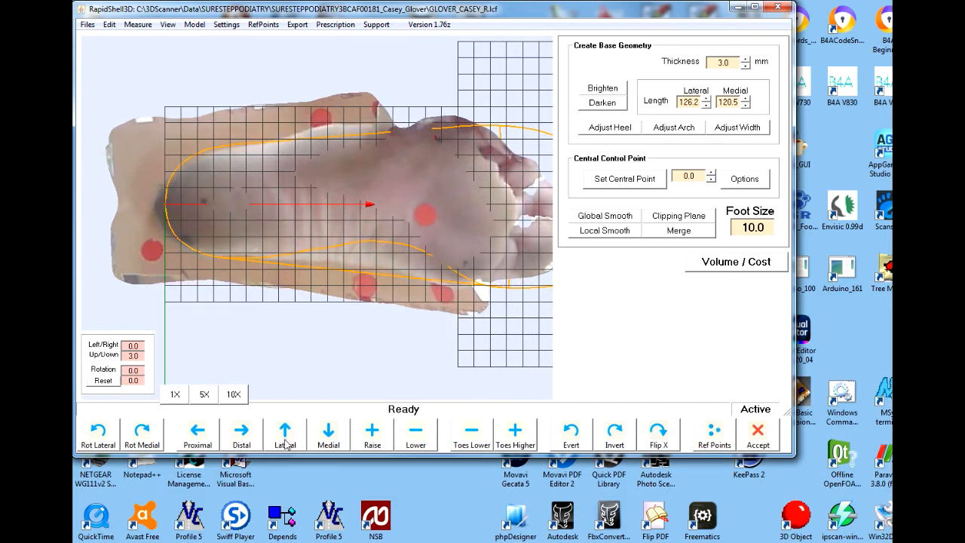
pyautogui.click(236, 441)
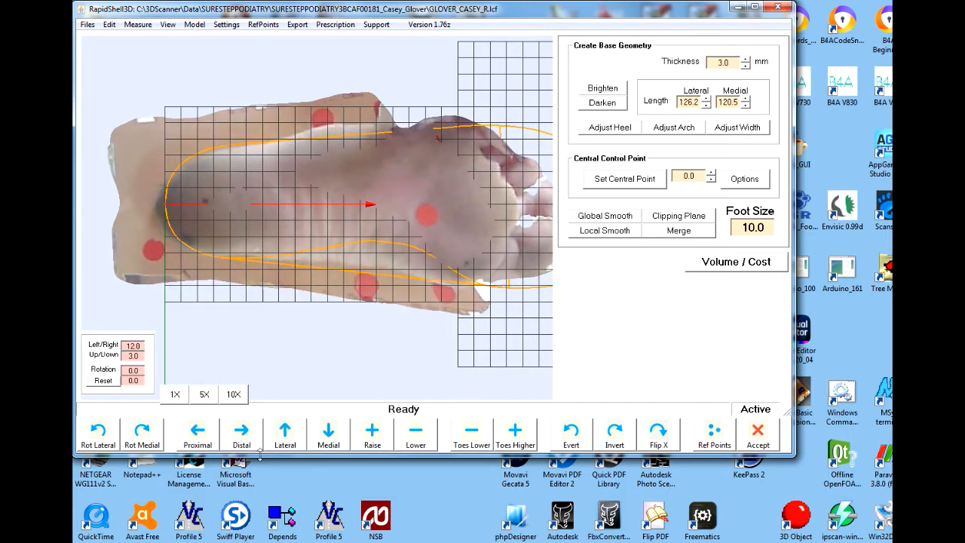
pyautogui.click(144, 434)
pyautogui.click(144, 434)
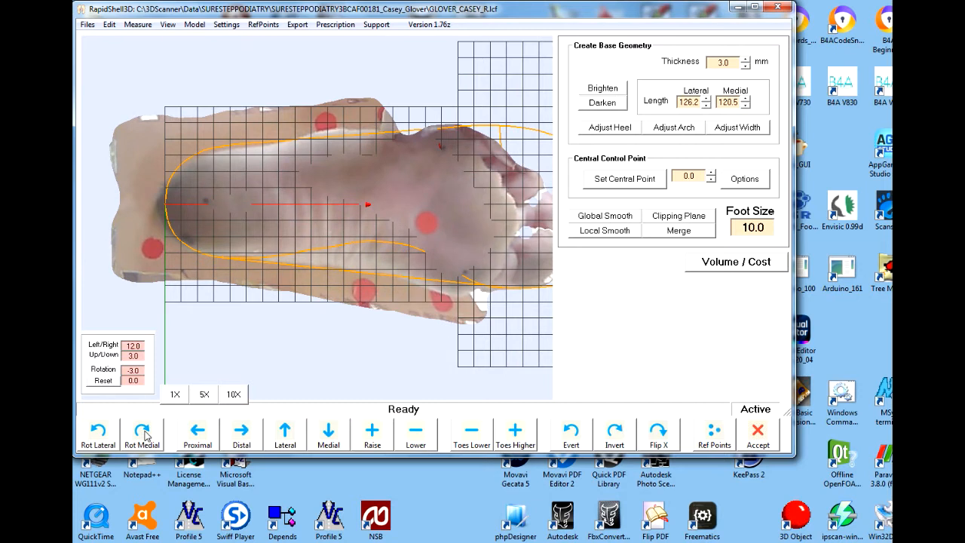
pyautogui.click(144, 435)
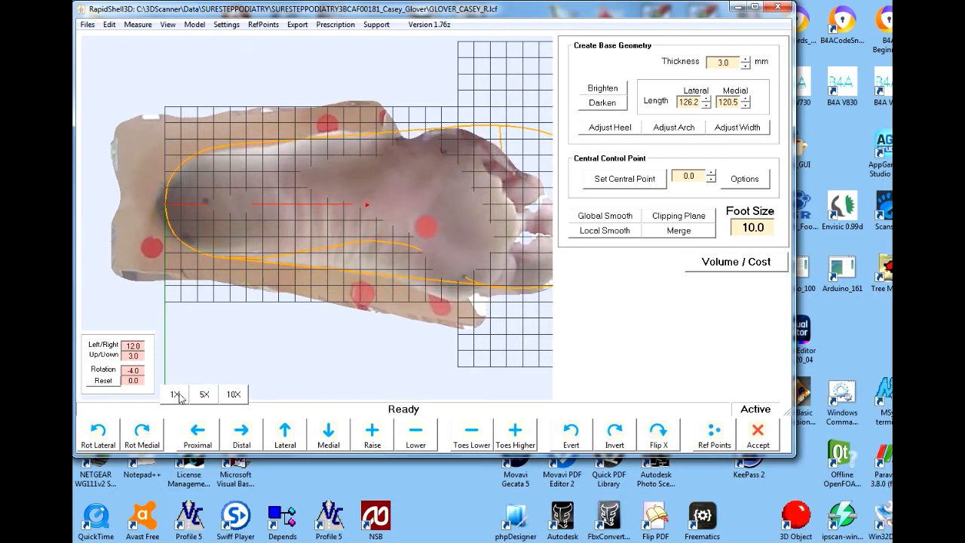
# Try rotating the foot scan laterally in 10X increments to a rotation of 16.0
pyautogui.click(235, 397)
pyautogui.click(104, 439)
pyautogui.click(104, 439)
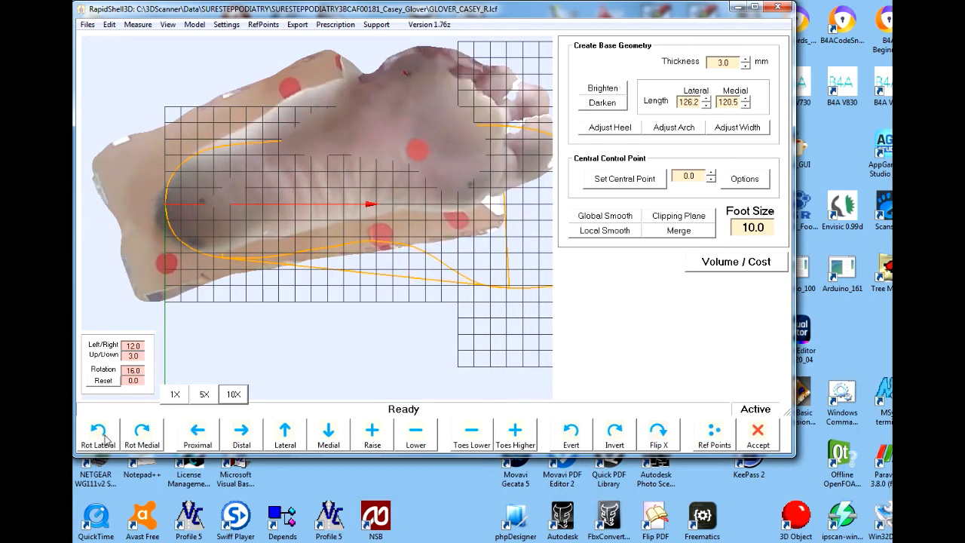
# Rotate the foot scan medially in 1X increments back to a rotation of -4.0
pyautogui.click(175, 395)
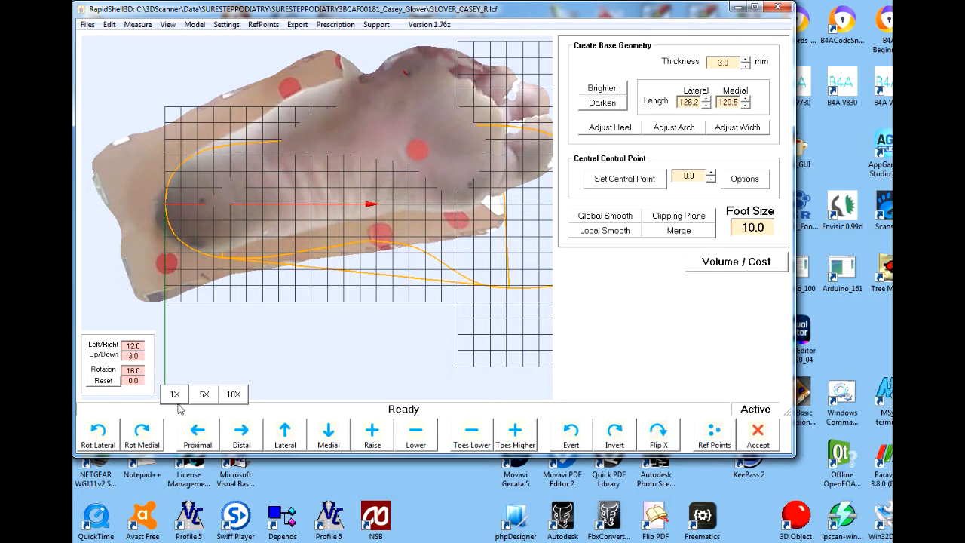
pyautogui.click(143, 436)
pyautogui.click(143, 436)
pyautogui.click(143, 436)
pyautogui.click(143, 436)
pyautogui.click(144, 437)
pyautogui.click(145, 436)
pyautogui.click(146, 438)
pyautogui.click(146, 437)
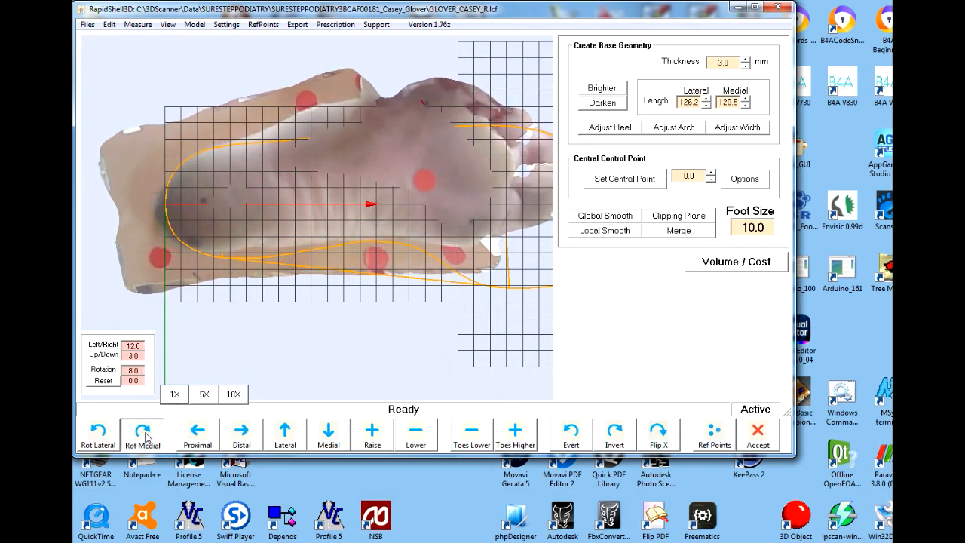
pyautogui.click(145, 437)
pyautogui.click(146, 437)
pyautogui.click(147, 436)
pyautogui.click(146, 437)
pyautogui.click(147, 437)
pyautogui.click(147, 437)
pyautogui.click(148, 437)
pyautogui.click(148, 437)
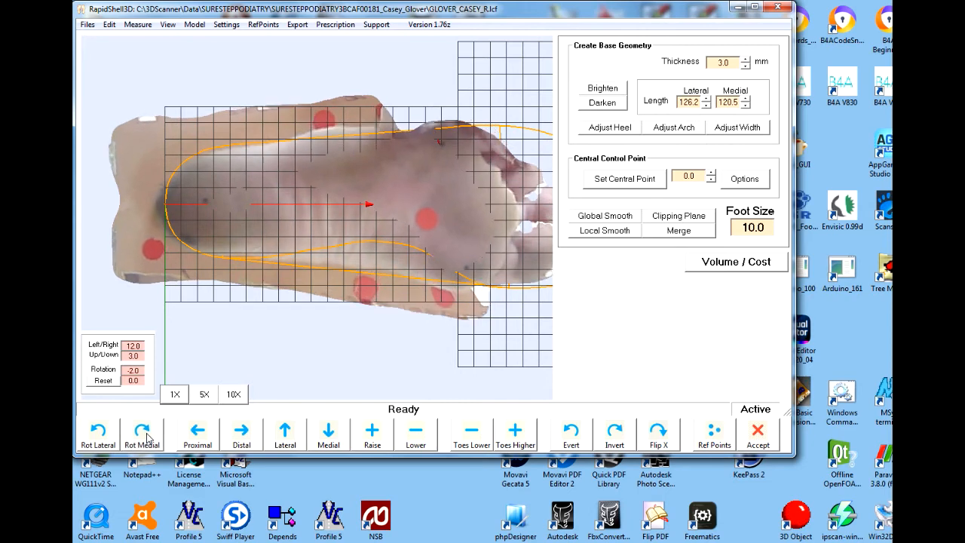
pyautogui.click(148, 438)
pyautogui.click(148, 437)
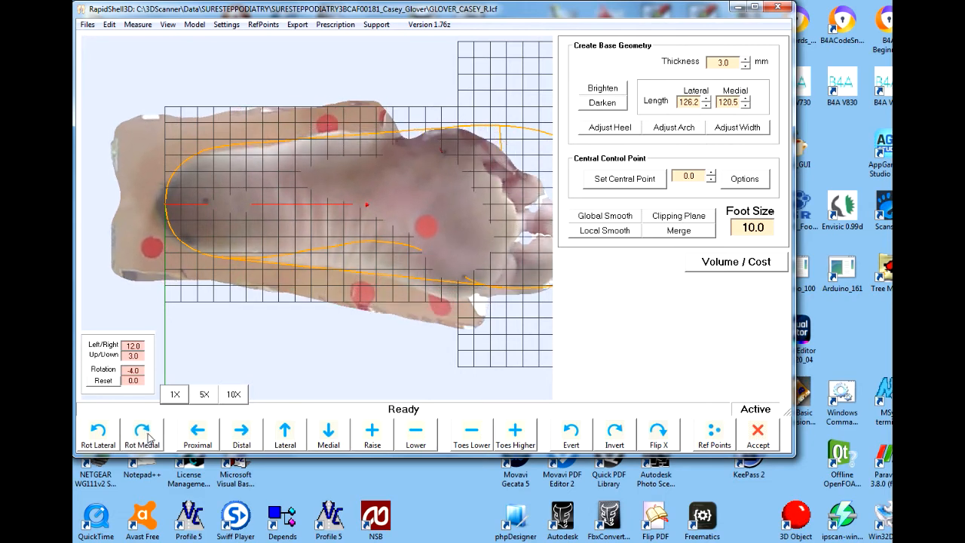
# Raise the toes of the right foot scan by three increments
pyautogui.click(514, 438)
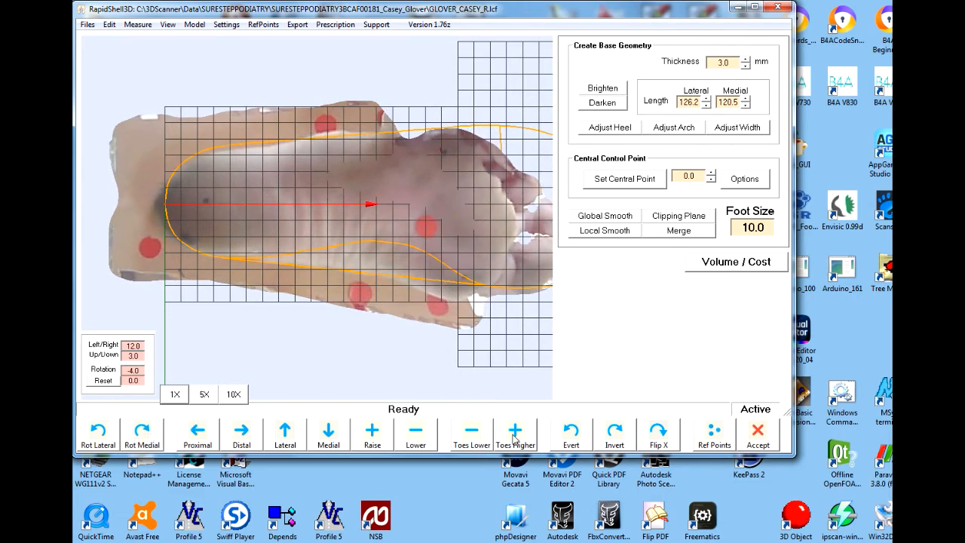
pyautogui.click(515, 438)
pyautogui.click(516, 436)
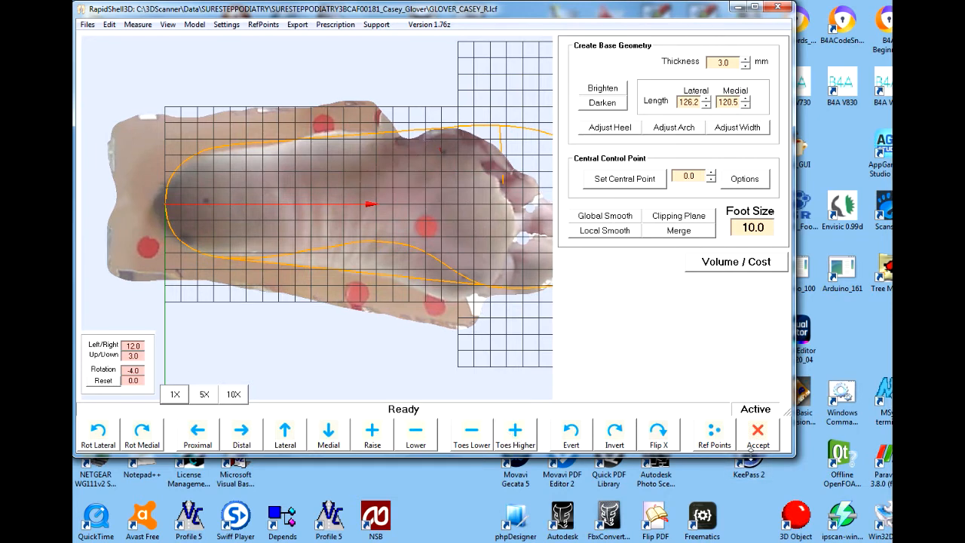
# Reset the right foot scan's reference points, placing the arch, lateral and medial heel, and lateral and medial forefoot points
pyautogui.click(714, 433)
pyautogui.click(580, 353)
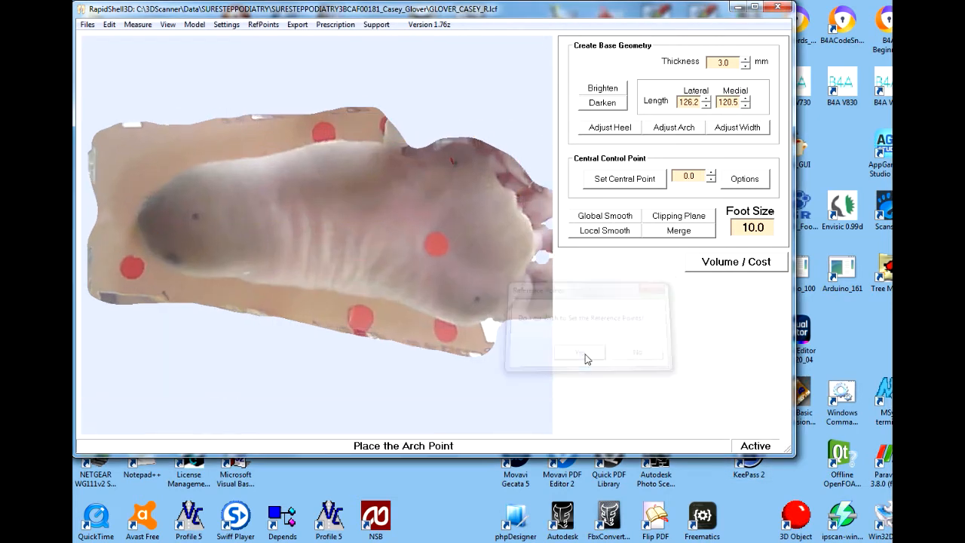
pyautogui.click(293, 280)
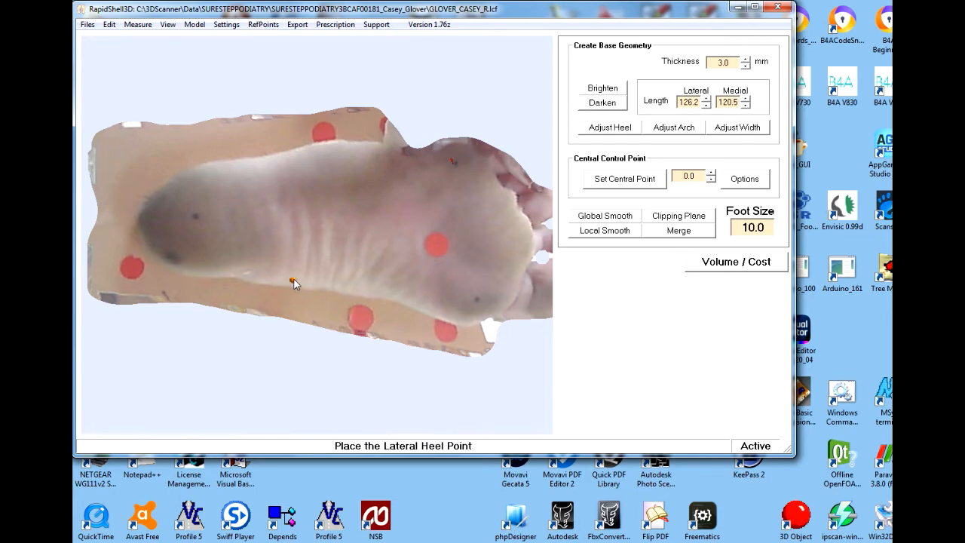
pyautogui.click(198, 174)
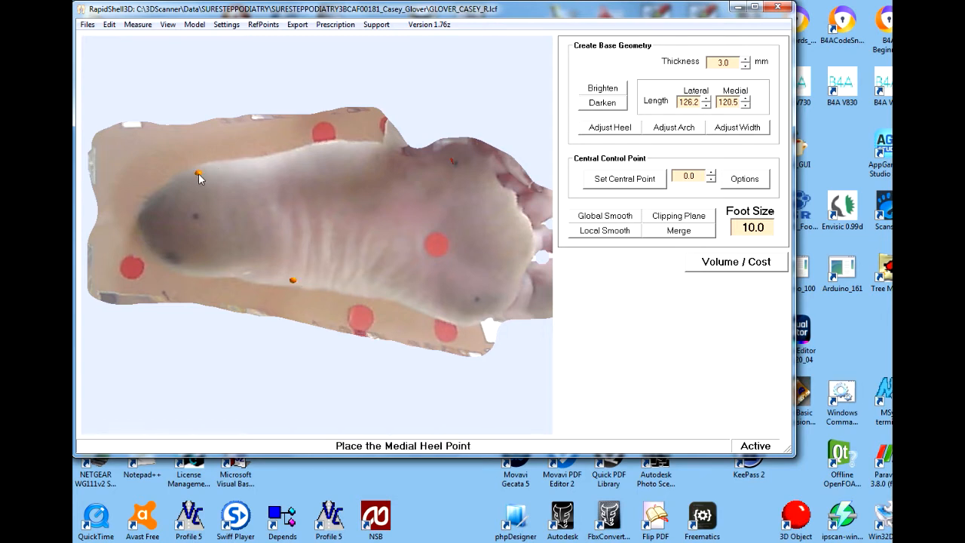
pyautogui.click(198, 270)
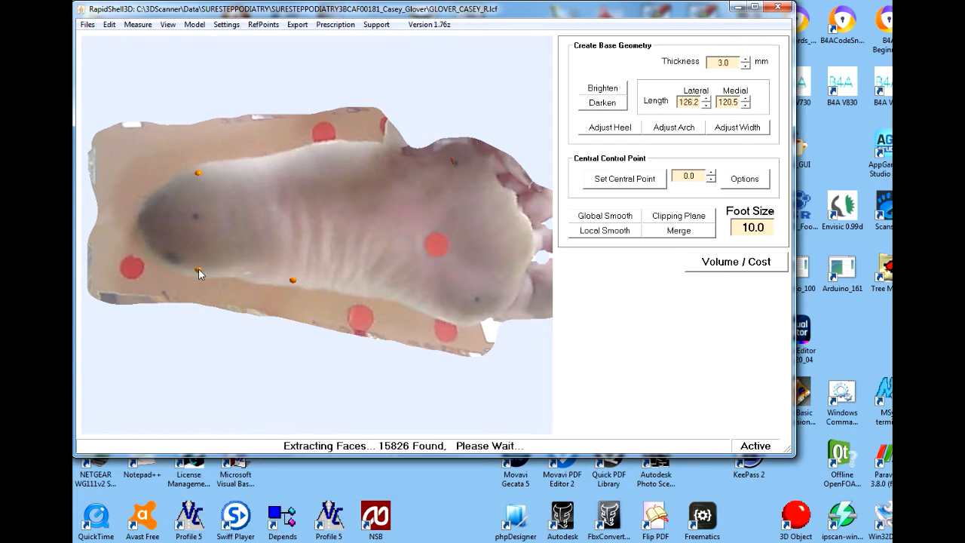
pyautogui.click(438, 156)
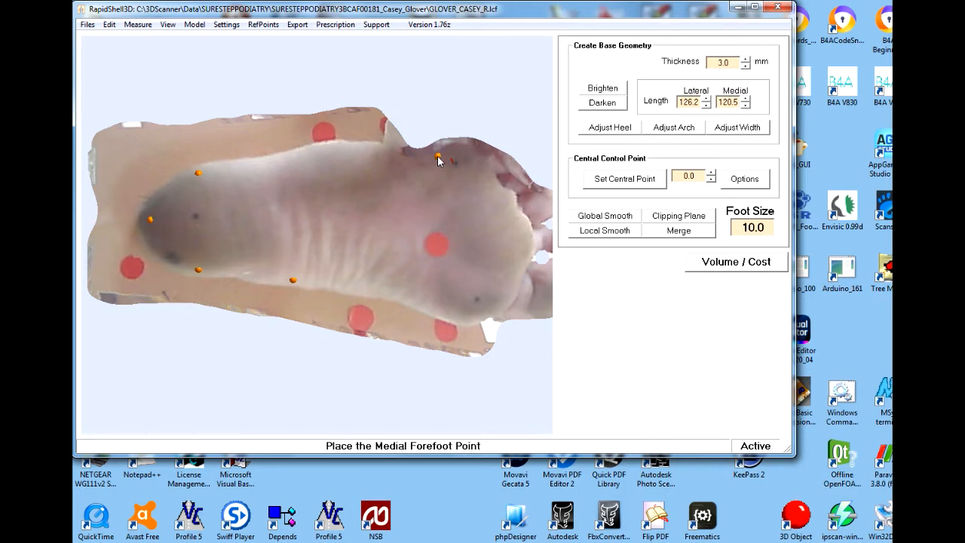
pyautogui.click(464, 306)
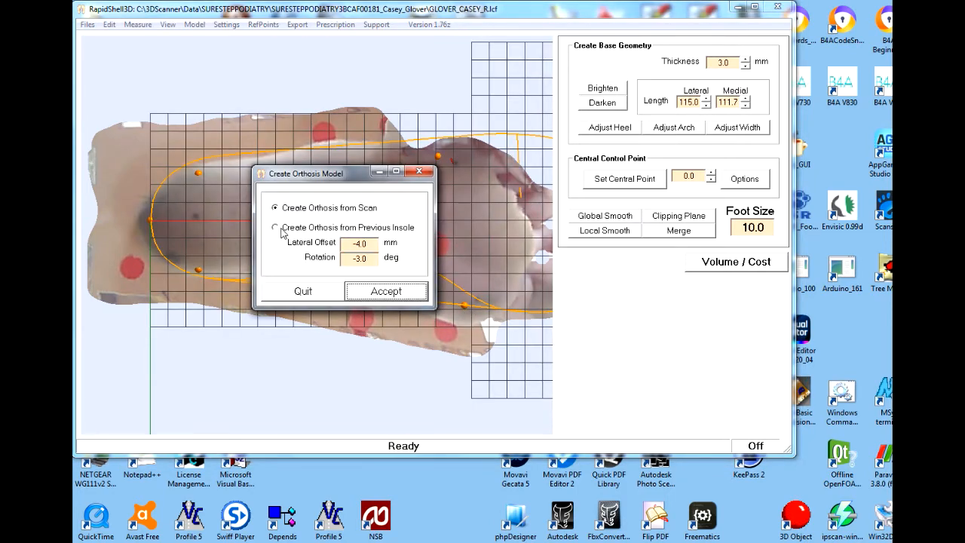
# Create the right-foot orthosis from the previous insole with a lateral offset of -4.0 mm and a rotation of -3.0 degrees
pyautogui.click(277, 229)
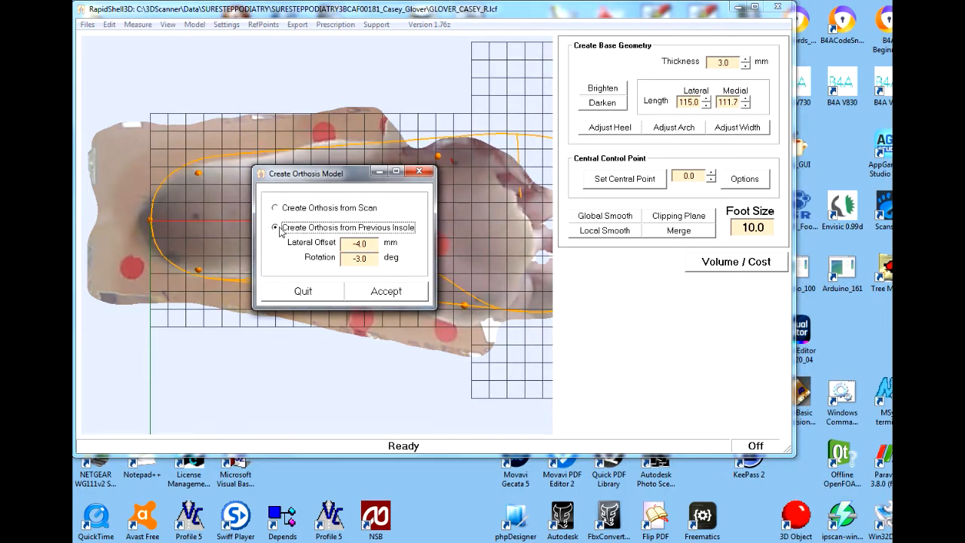
pyautogui.click(388, 291)
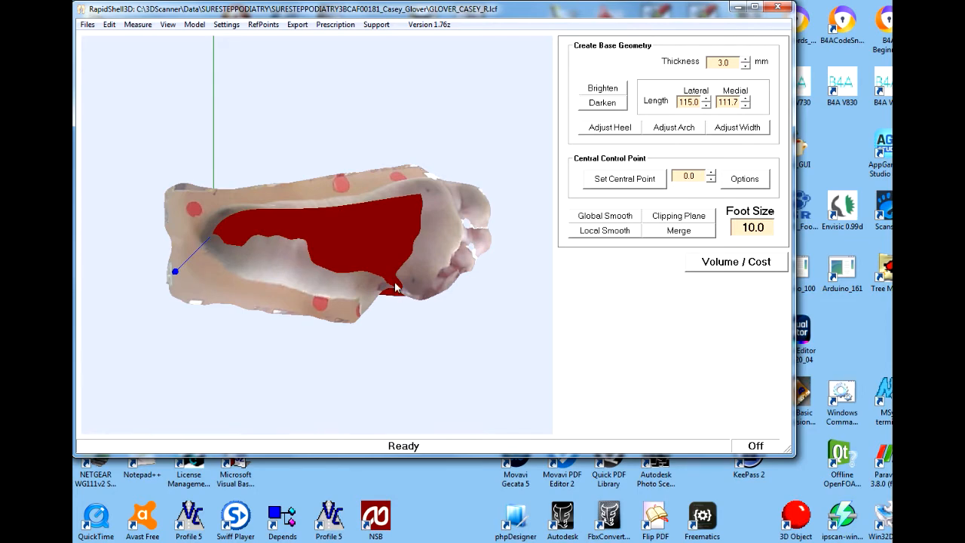
pyautogui.moveTo(389, 294); pyautogui.dragTo(319, 77)
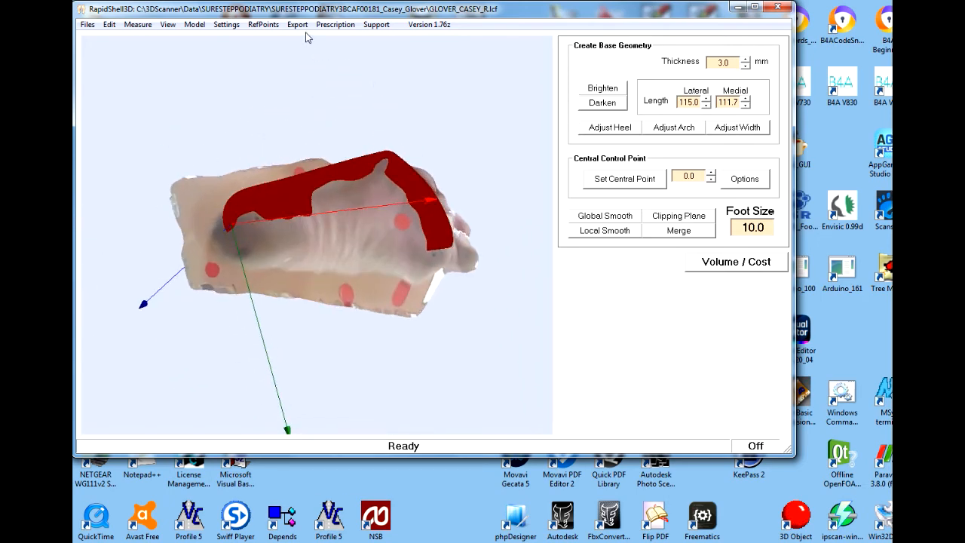
# Generate an STL insole from the right-foot orthosis with the Create Check File option enabled
pyautogui.click(298, 24)
pyautogui.click(311, 71)
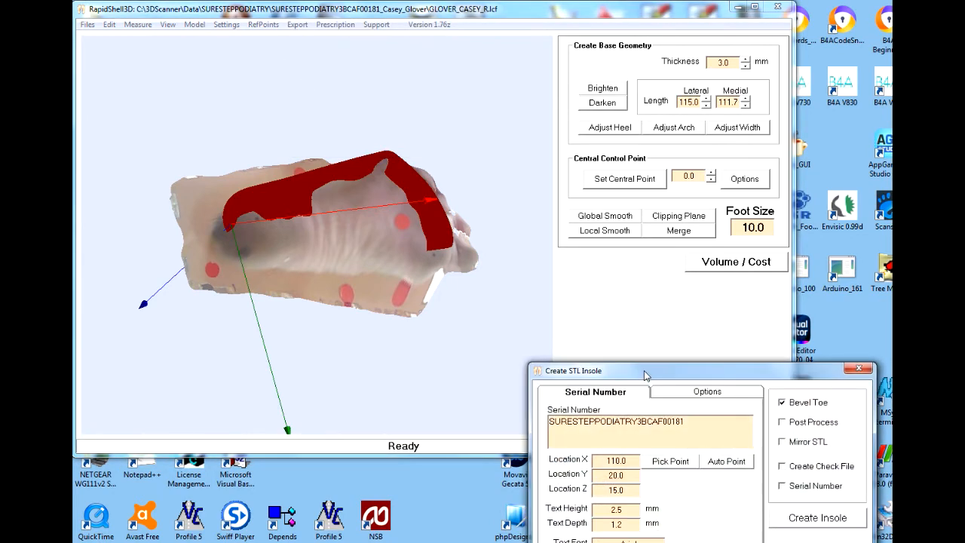
pyautogui.click(790, 470)
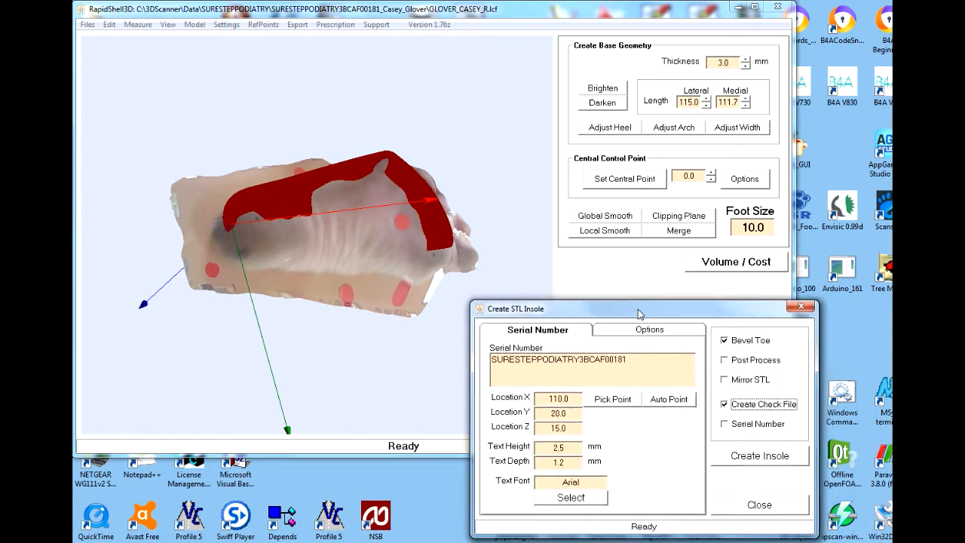
pyautogui.click(738, 445)
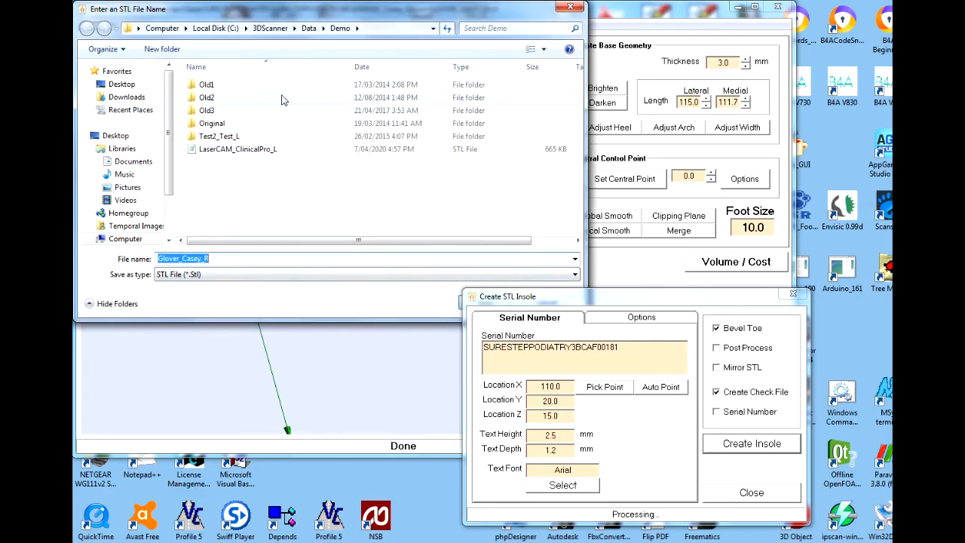
# Save the right-foot insole STL over the existing right-foot file in the patient's folder under 3DScanner\Data\SURESTEPPODIATRY
pyautogui.click(310, 28)
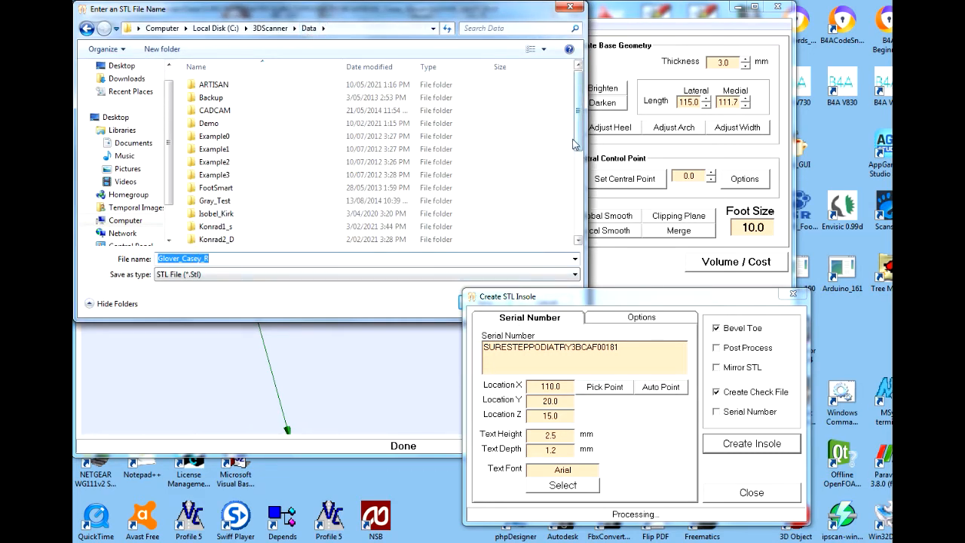
pyautogui.moveTo(579, 149); pyautogui.dragTo(579, 233)
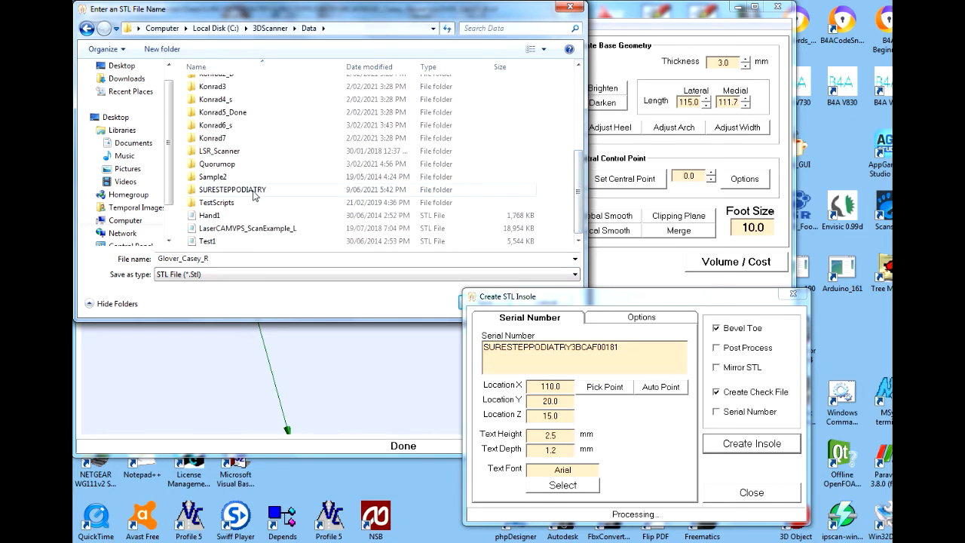
pyautogui.doubleClick(226, 193)
pyautogui.doubleClick(268, 88)
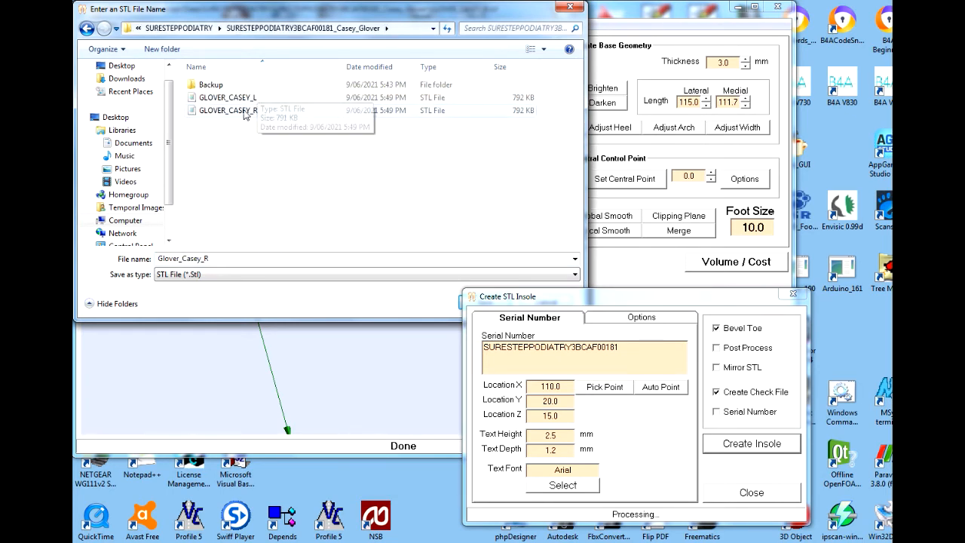
pyautogui.click(458, 304)
pyautogui.moveTo(561, 262); pyautogui.dragTo(546, 183)
pyautogui.click(608, 241)
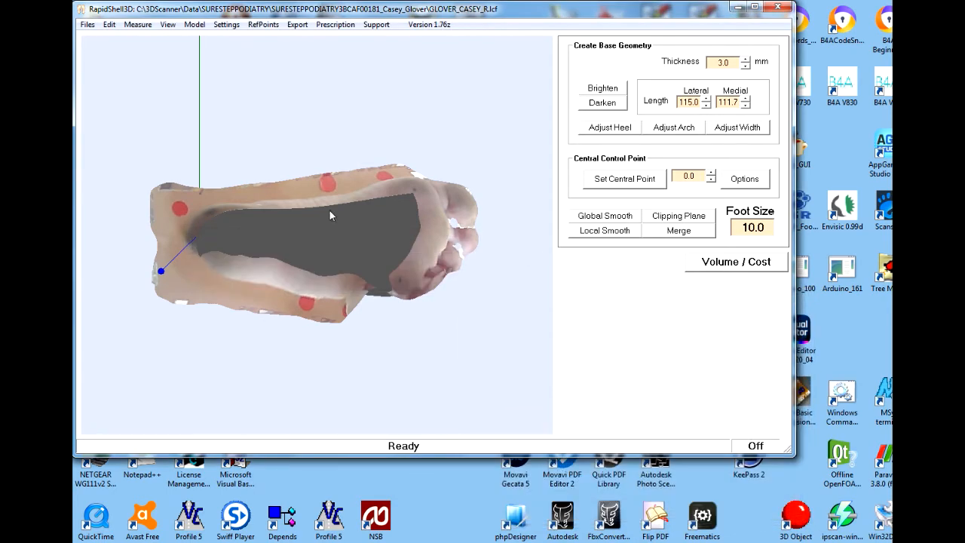
# In the File Decryption tool, browse to the patient's folder under 3DScanner\Data\SURESTEPPODIATRY
pyautogui.moveTo(330, 216); pyautogui.dragTo(299, 258)
pyautogui.scroll(4, 324, 239)
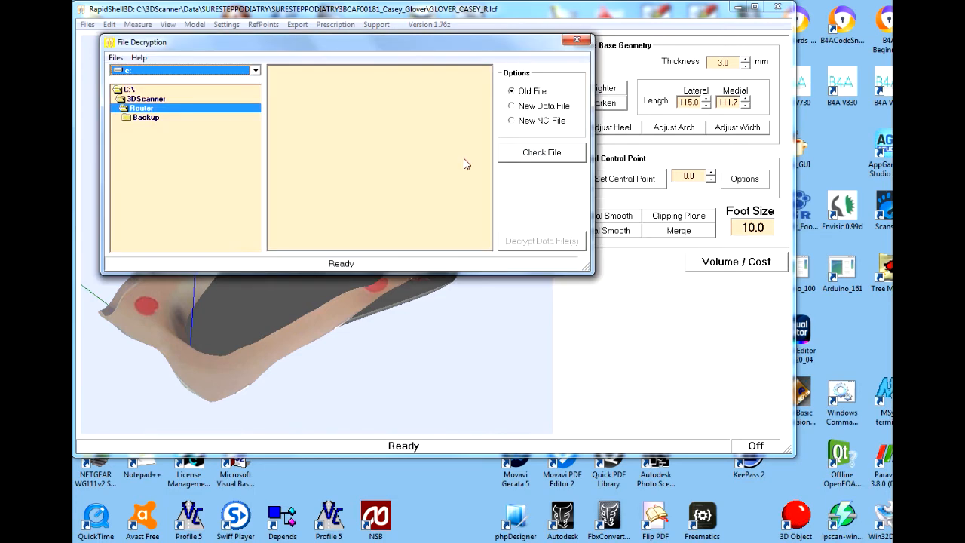
pyautogui.doubleClick(130, 100)
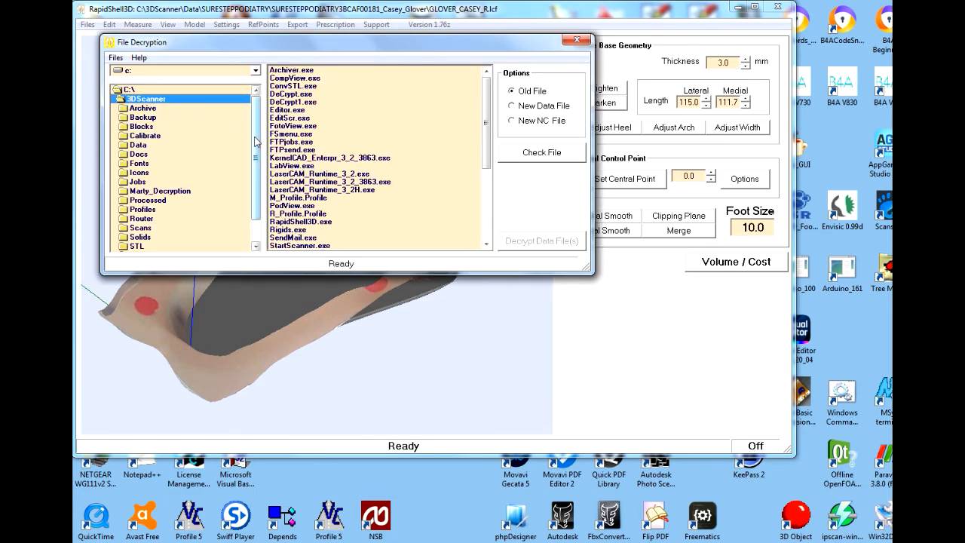
pyautogui.scroll(-1, 258, 207)
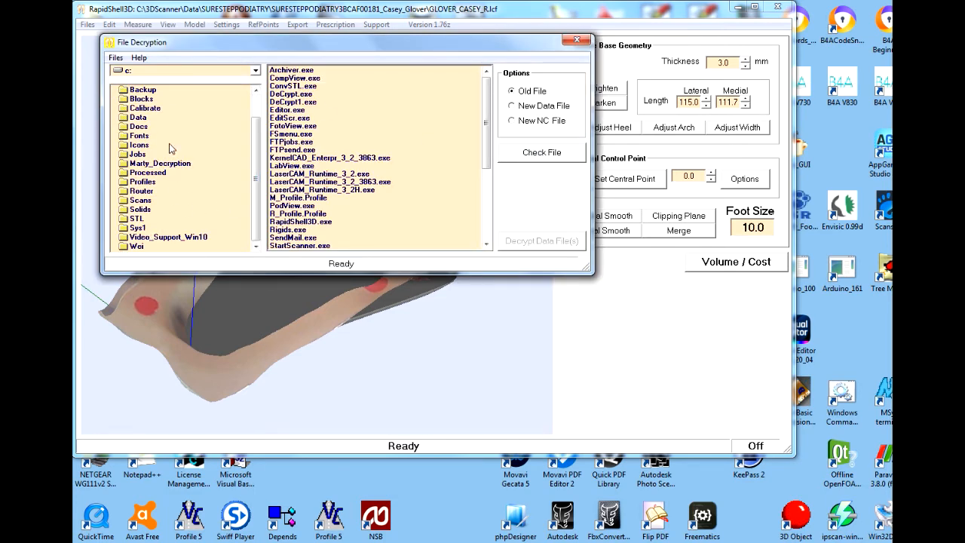
pyautogui.doubleClick(139, 119)
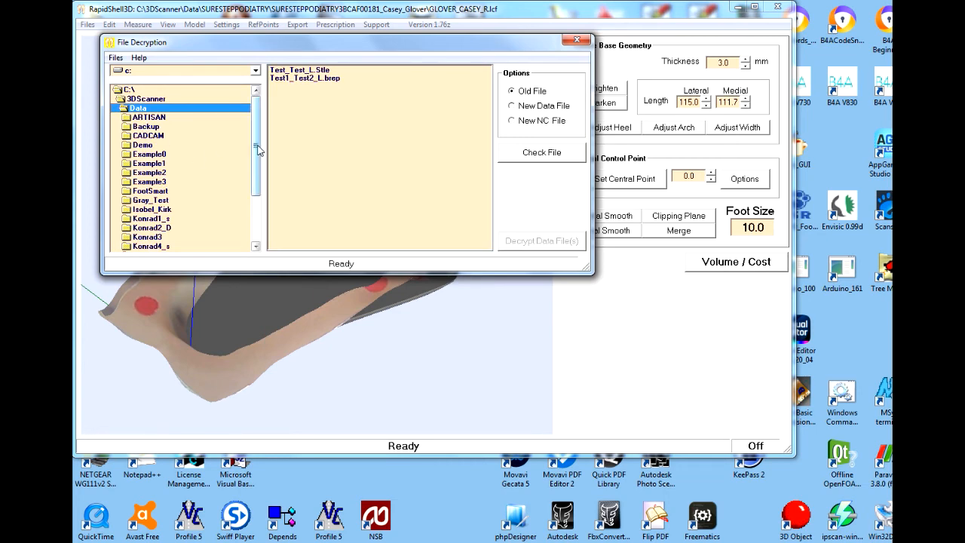
pyautogui.click(255, 219)
pyautogui.doubleClick(163, 237)
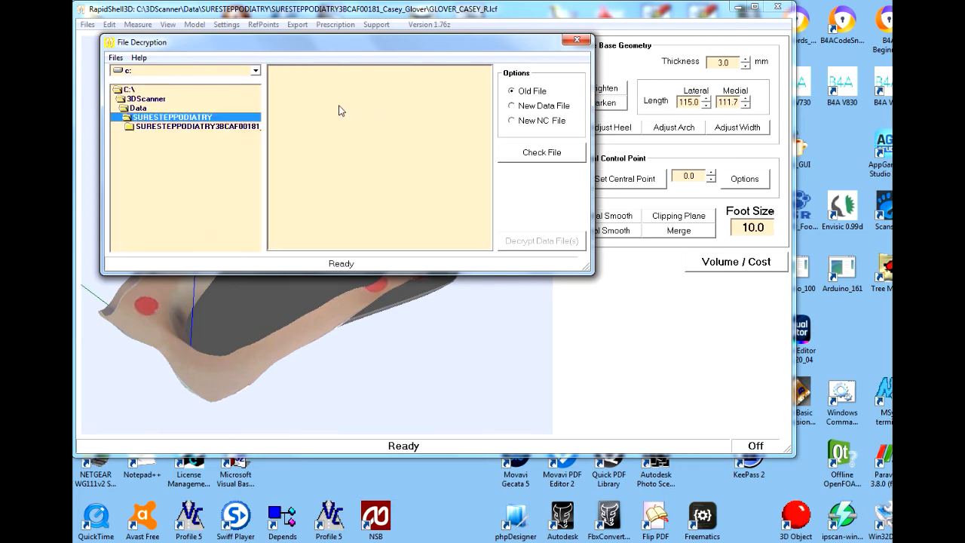
pyautogui.doubleClick(207, 126)
# Run Check File on the left-foot .Stle file and close its header data
pyautogui.click(328, 70)
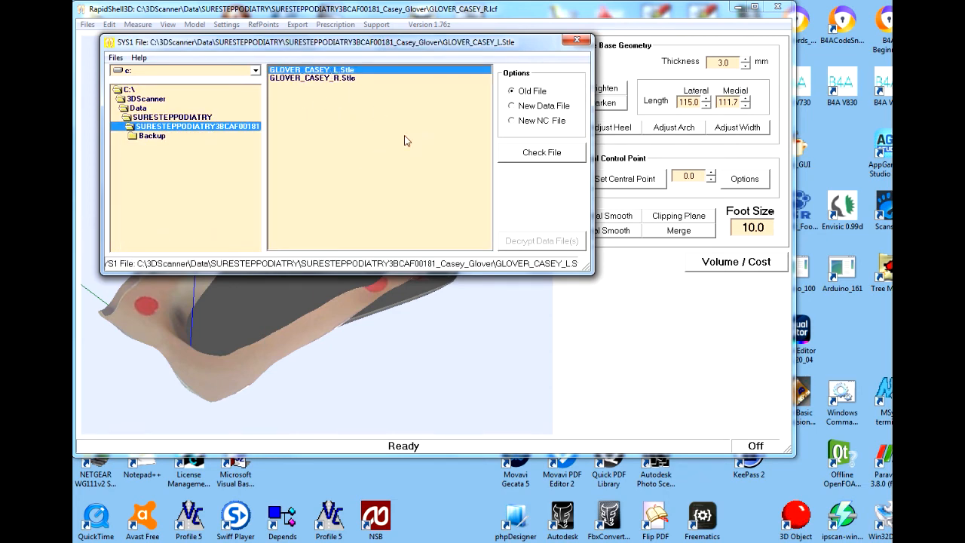
pyautogui.click(518, 160)
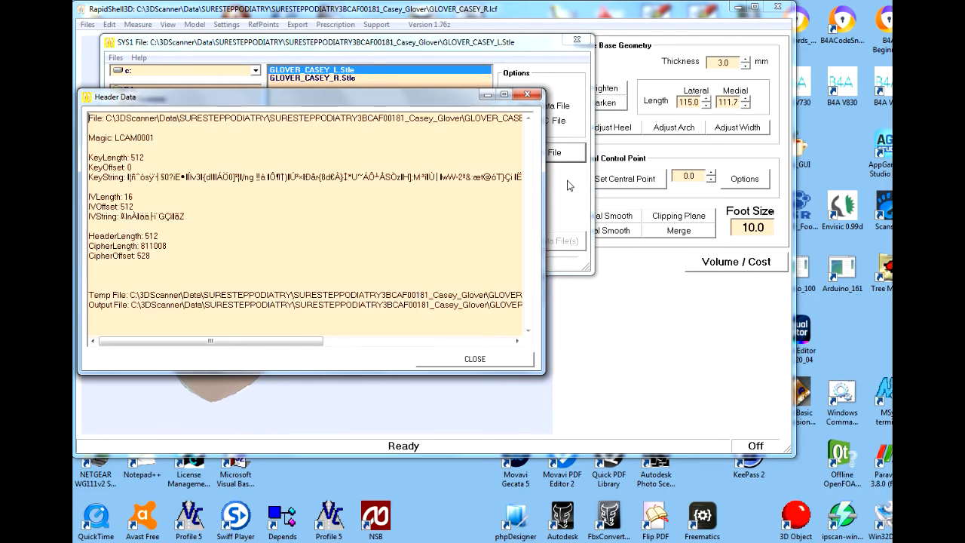
pyautogui.click(468, 361)
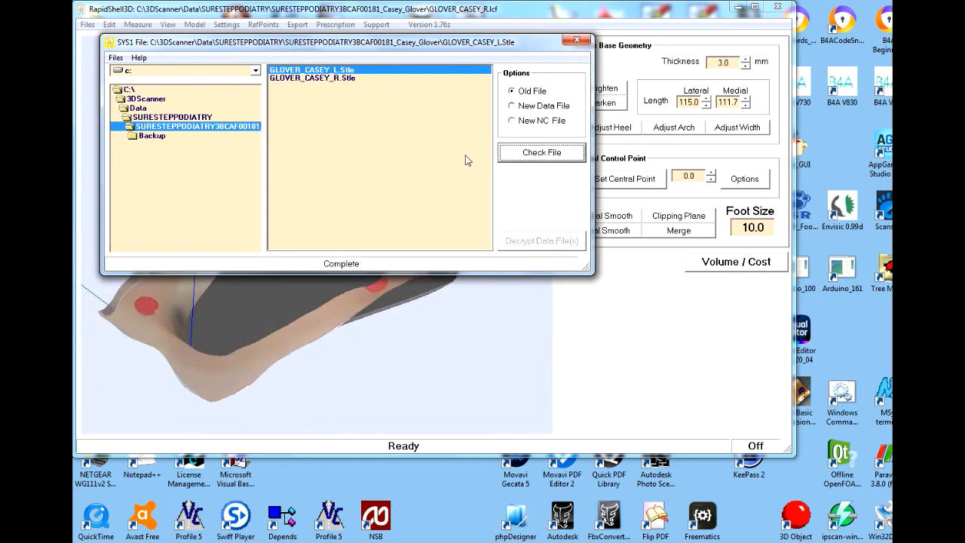
# Run Check File on the right-foot .Stle file, then close its header data and the decryption tool
pyautogui.click(349, 78)
pyautogui.click(535, 153)
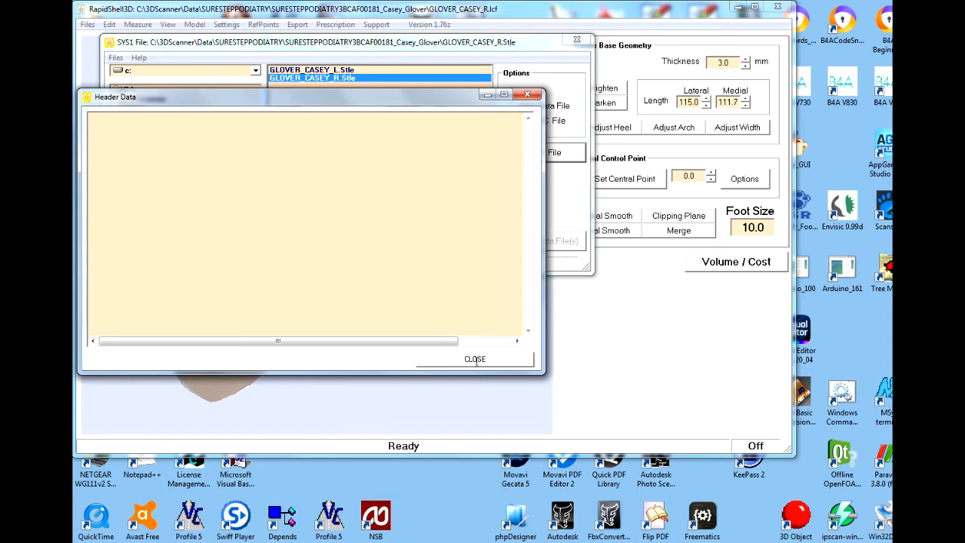
pyautogui.click(476, 360)
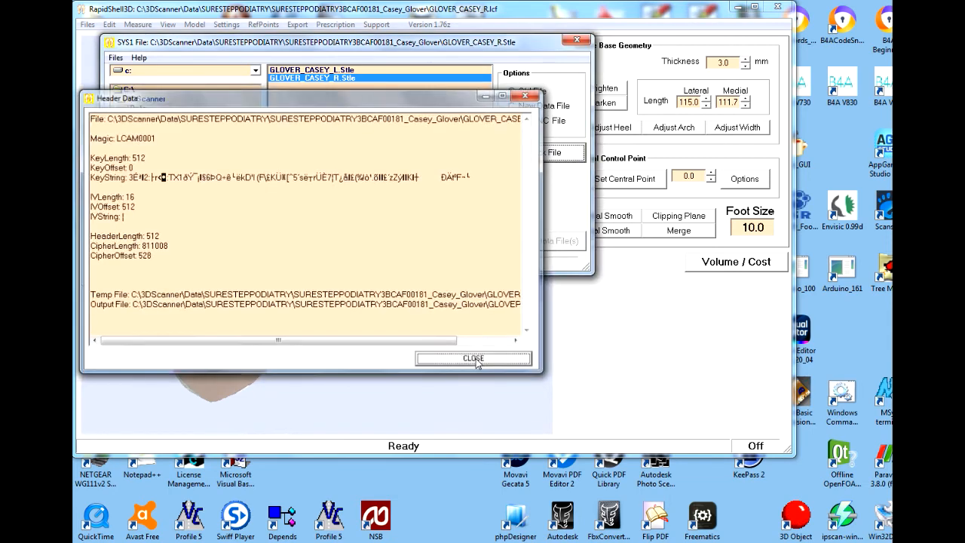
pyautogui.click(577, 39)
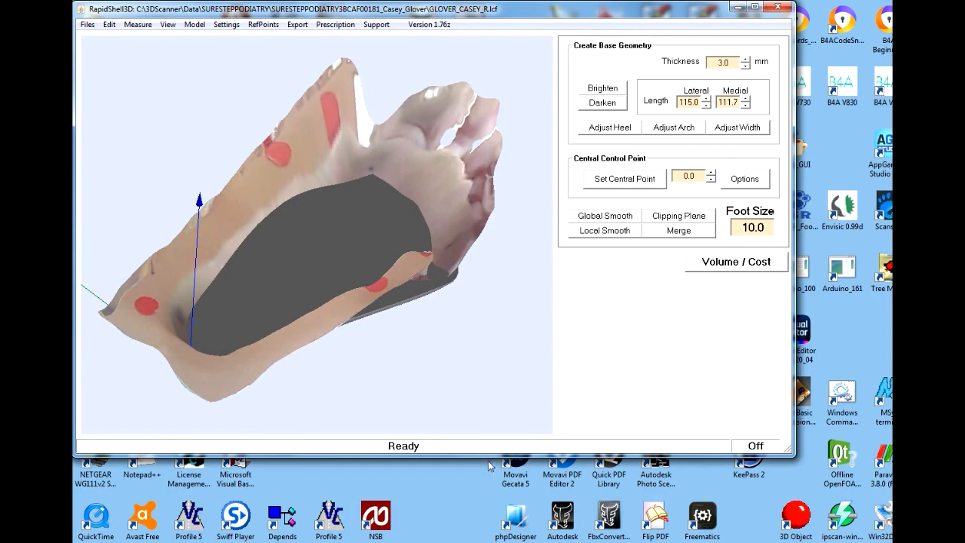
# Switch to MeshLab, import the left-foot STL mesh from the patient's folder under 3DScanner\Data\SURESTEPPODIATRY, and examine its shape
pyautogui.click(472, 542)
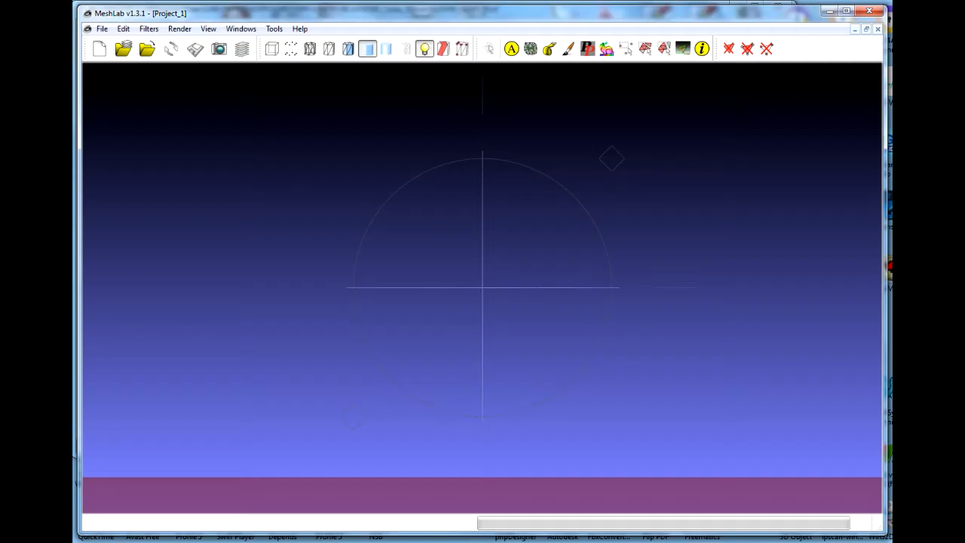
pyautogui.click(102, 29)
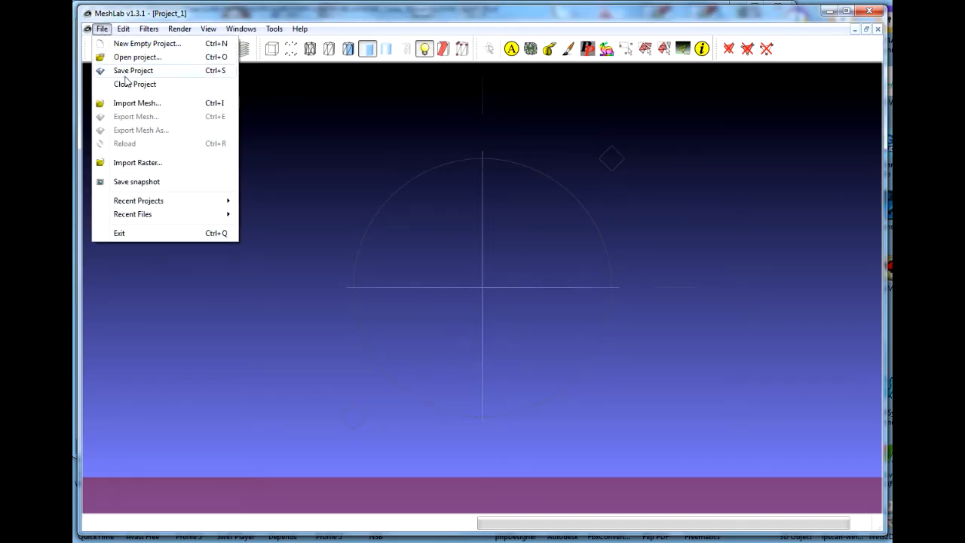
pyautogui.click(131, 104)
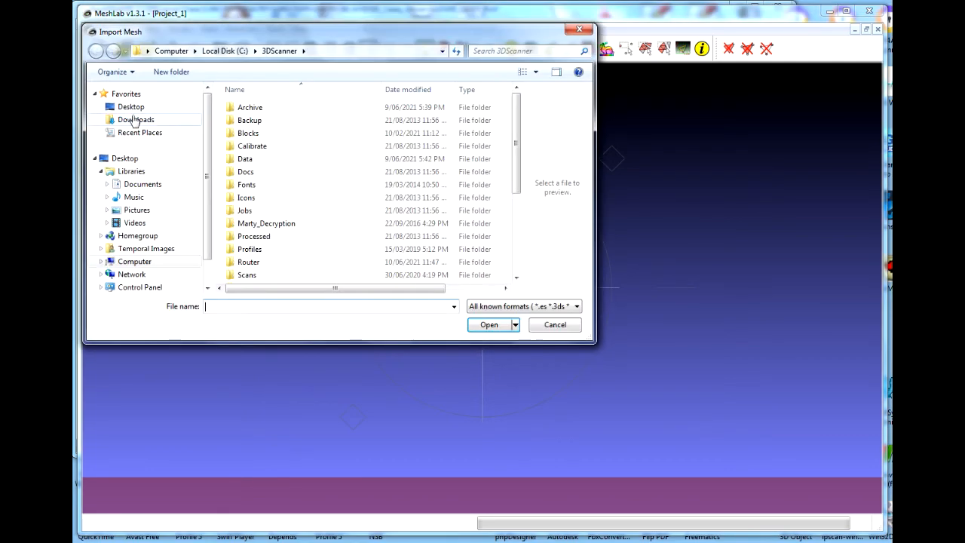
pyautogui.doubleClick(245, 158)
pyautogui.moveTo(514, 130); pyautogui.dragTo(508, 186)
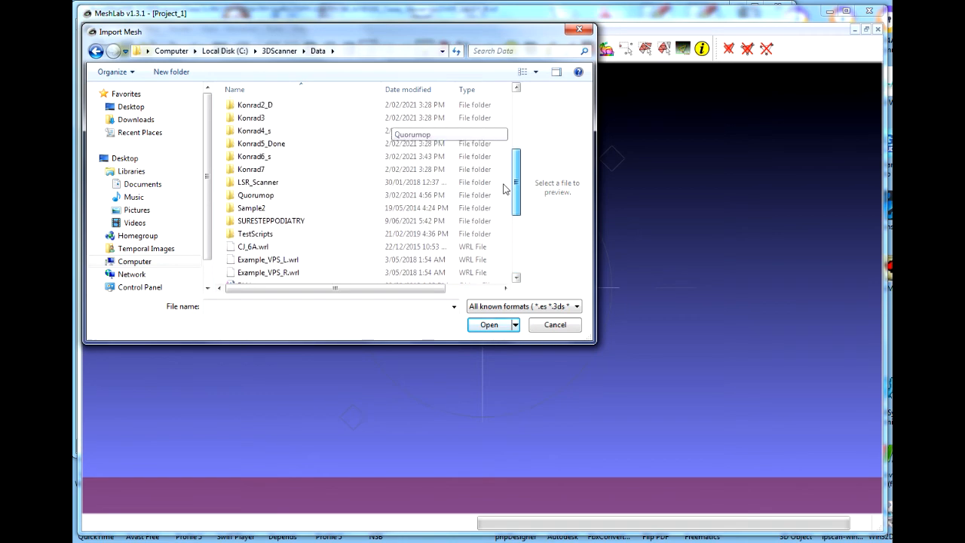
pyautogui.doubleClick(275, 224)
pyautogui.doubleClick(292, 107)
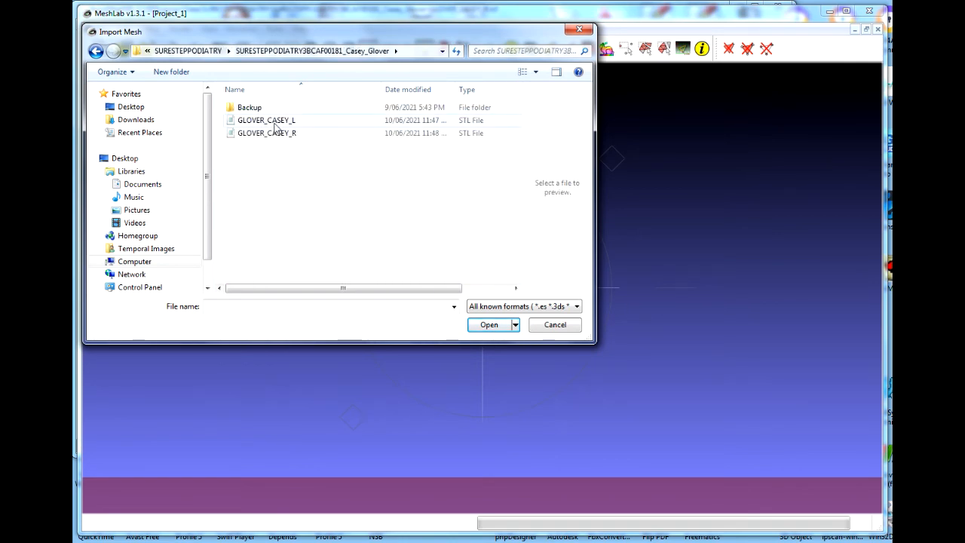
pyautogui.click(272, 121)
pyautogui.click(489, 324)
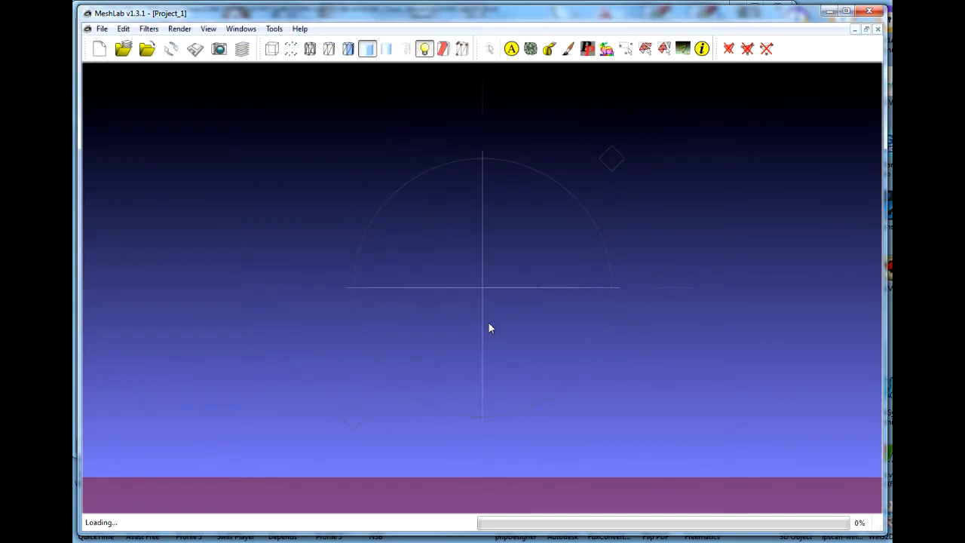
pyautogui.click(457, 296)
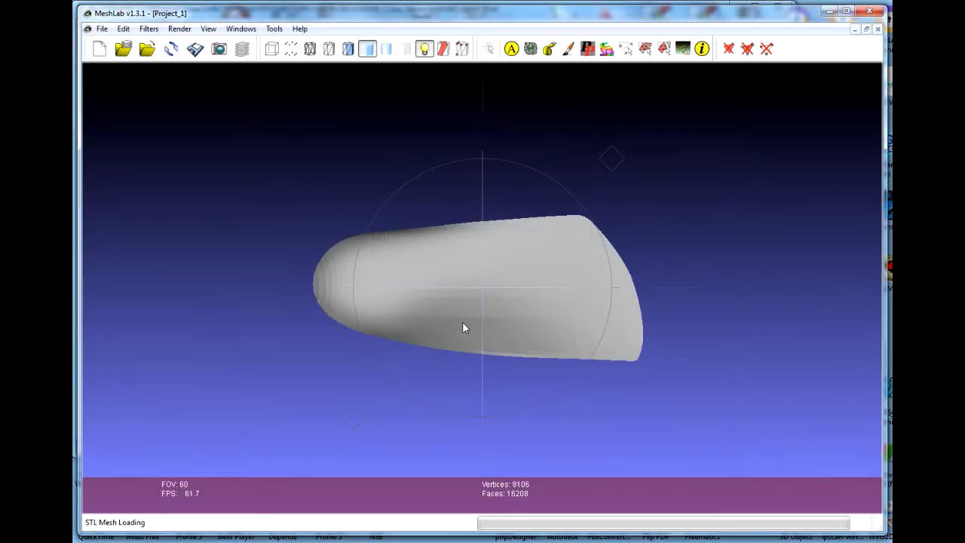
pyautogui.moveTo(464, 327); pyautogui.dragTo(456, 156)
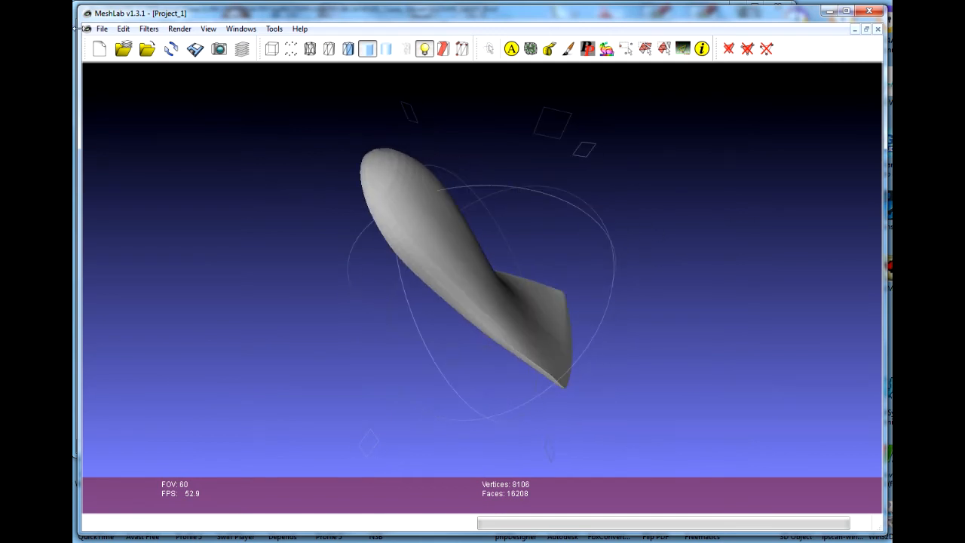
# Start a new empty project for the right-foot mesh
pyautogui.click(102, 28)
pyautogui.click(102, 28)
pyautogui.click(103, 31)
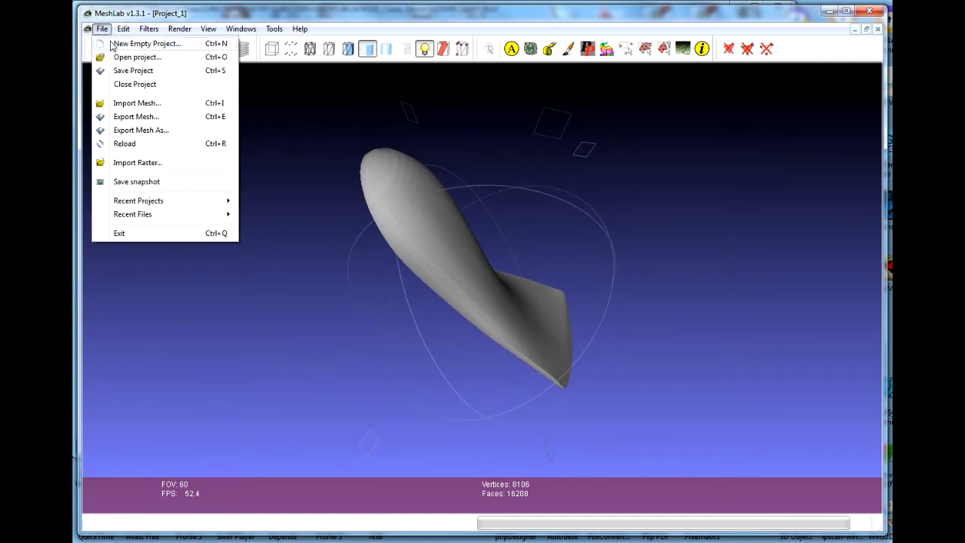
pyautogui.click(111, 43)
# Import the right-foot STL mesh from the patient's folder with Unify Duplicated Vertices enabled, and examine its shape
pyautogui.click(102, 28)
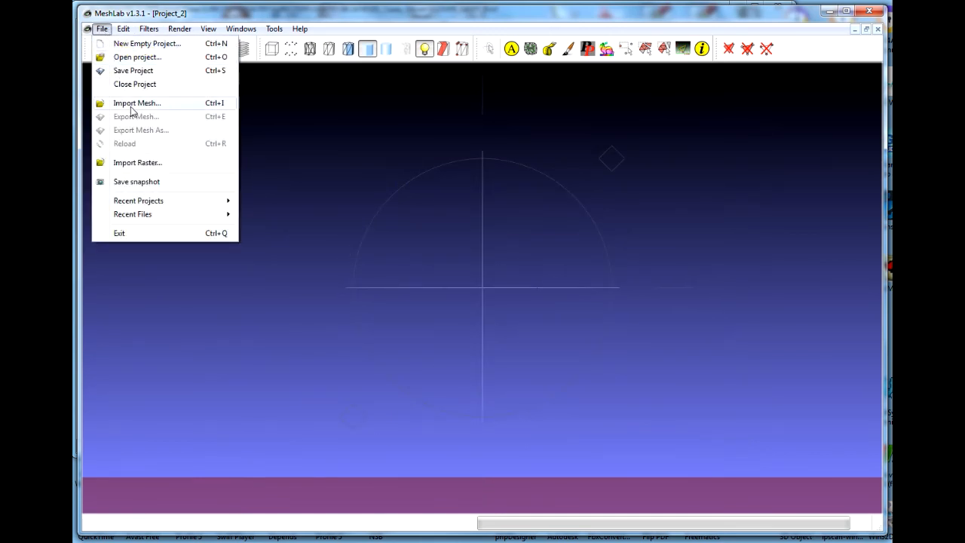
pyautogui.click(129, 104)
pyautogui.click(285, 135)
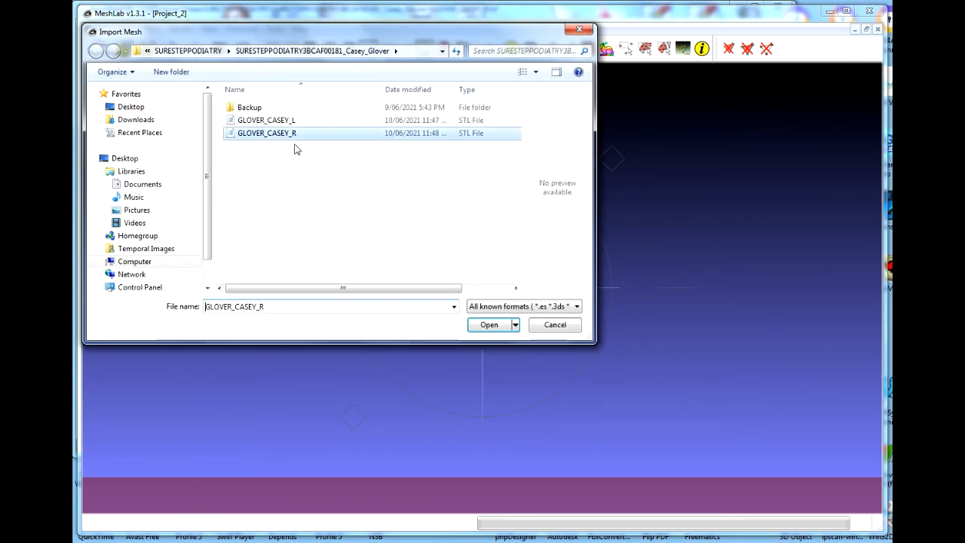
pyautogui.click(487, 327)
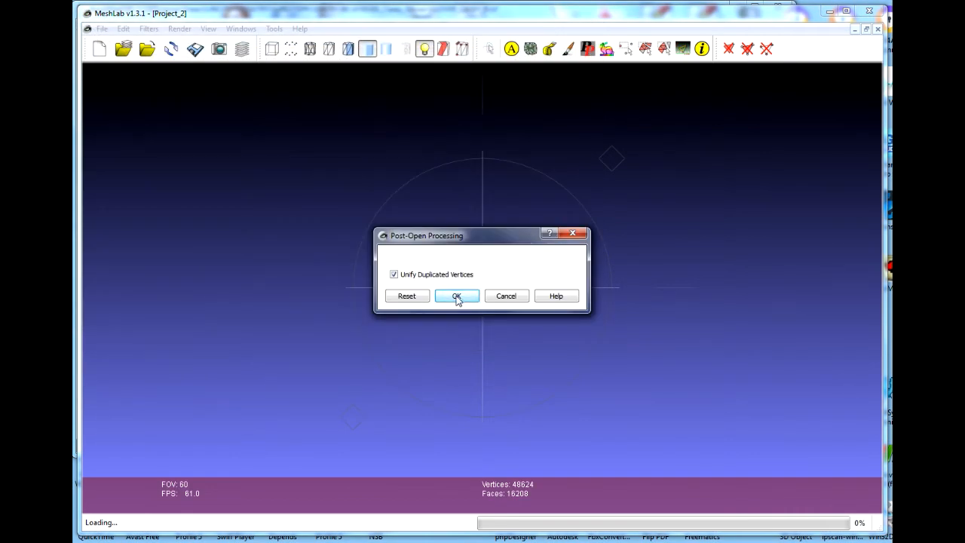
pyautogui.click(457, 297)
pyautogui.moveTo(500, 382); pyautogui.dragTo(161, 351)
pyautogui.moveTo(442, 254); pyautogui.dragTo(496, 355)
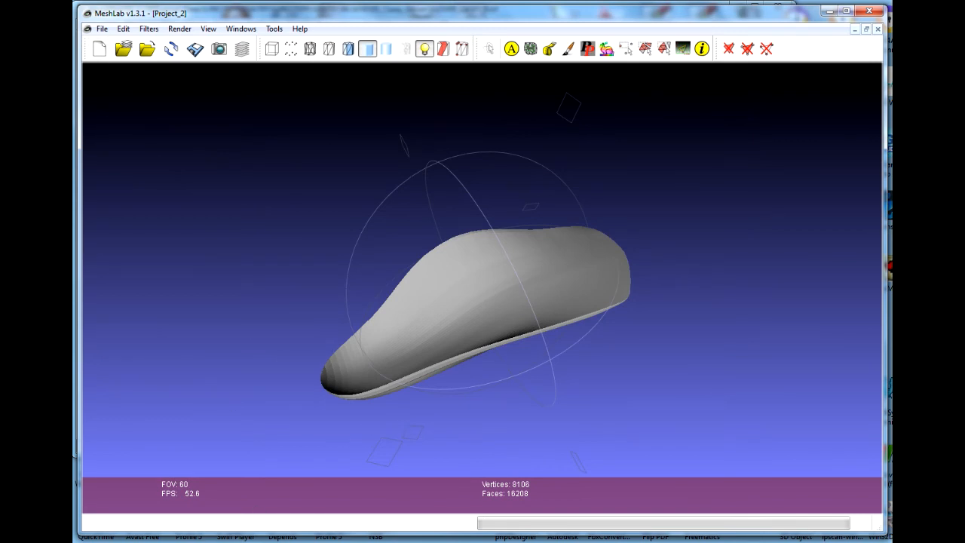
# Switch to ZTreeWin and go from the Backup folder up to the file list of the patient's folder
pyautogui.click(463, 541)
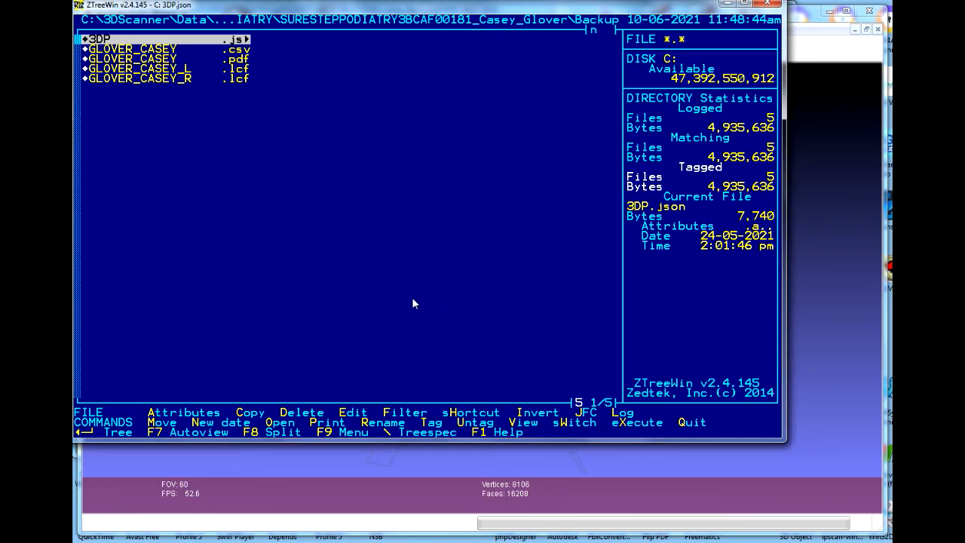
pyautogui.hotkey('alt', 'u')
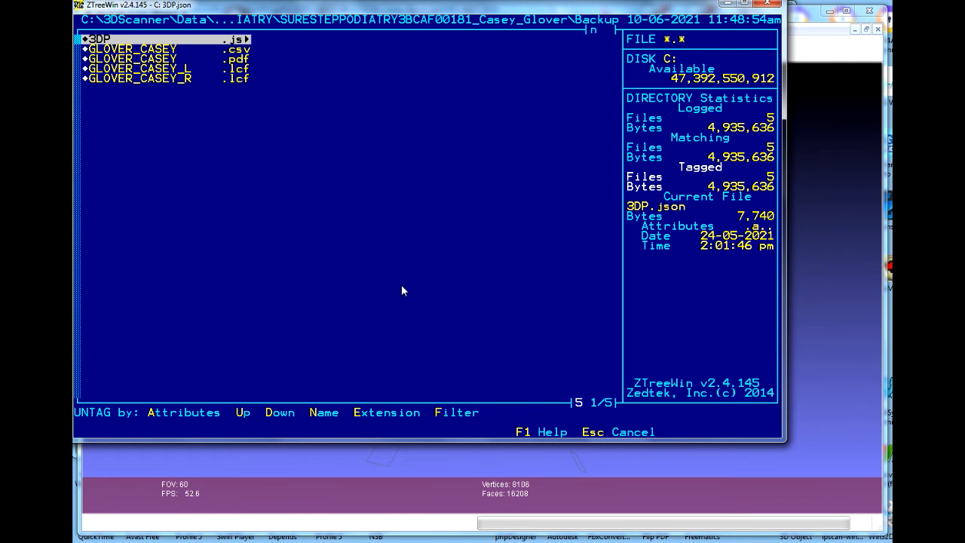
pyautogui.press('Escape')
pyautogui.press('Return')
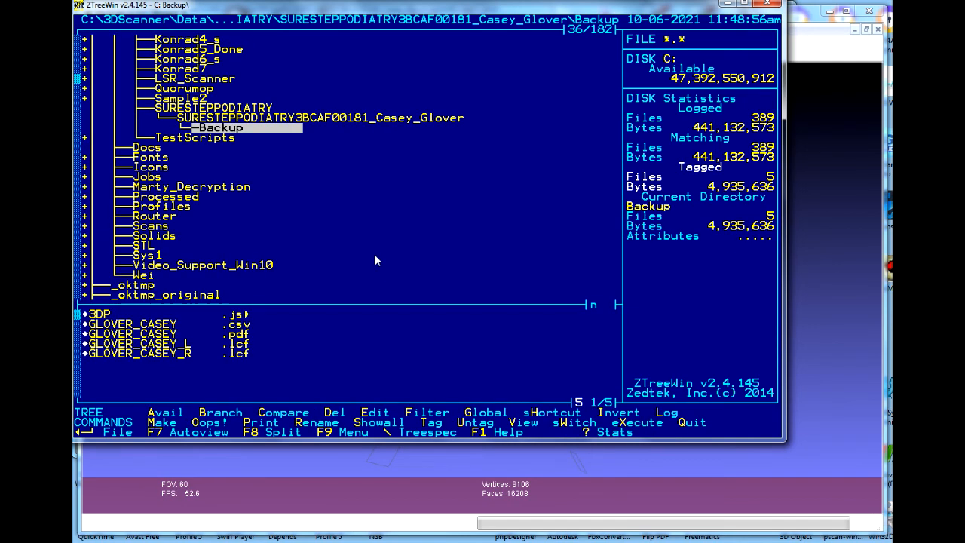
pyautogui.press('Up')
pyautogui.press('Return')
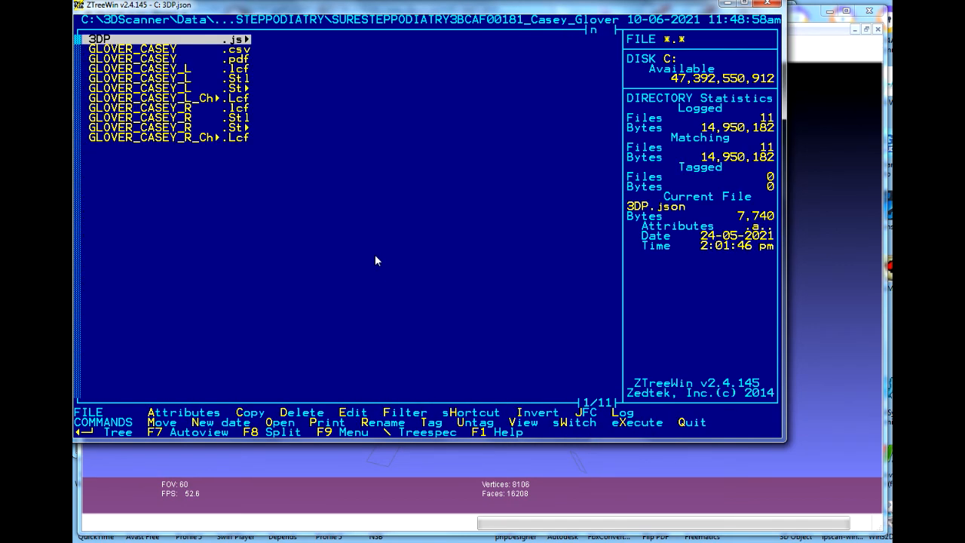
# Refresh the patient folder's file list and display it with file sizes, attributes, dates and times
pyautogui.hotkey('alt', 'F3')
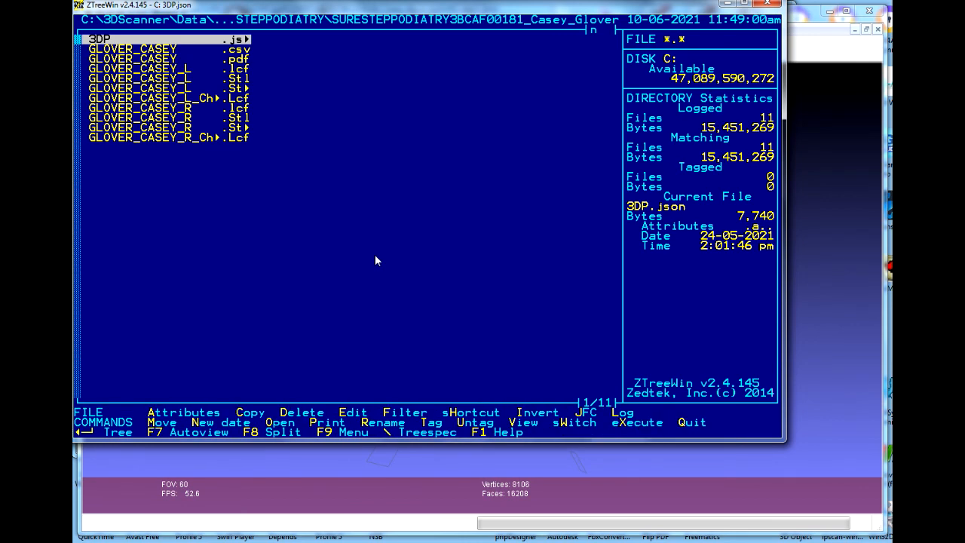
pyautogui.hotkey('alt', 'f')
pyautogui.hotkey('alt', 'f')
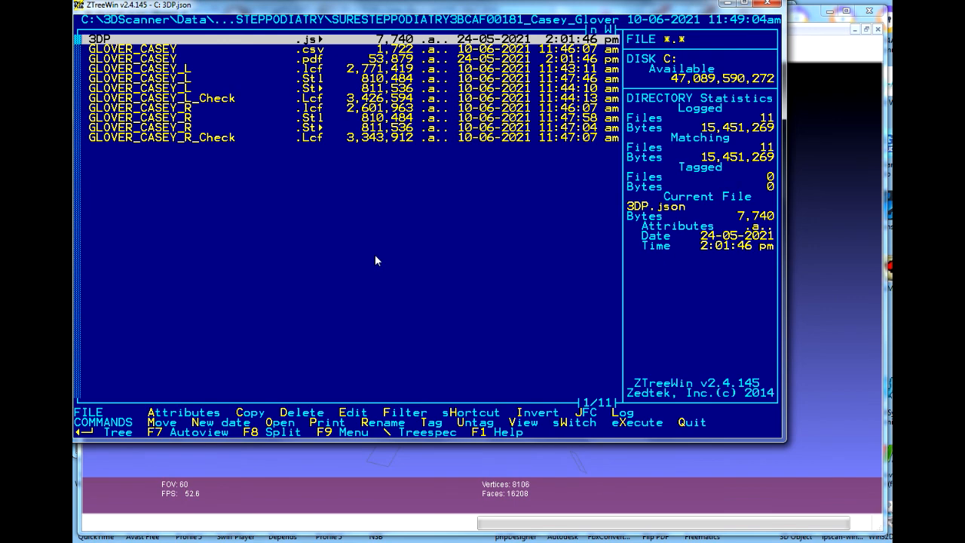
# Examine the left- and right-foot _Check.Lcf, .Stle and .Stl files in the list, comparing their sizes and timestamps
pyautogui.press('Down')
pyautogui.press('Down')
pyautogui.press('Down')
pyautogui.press('Down')
pyautogui.press('Down')
pyautogui.press('Down')
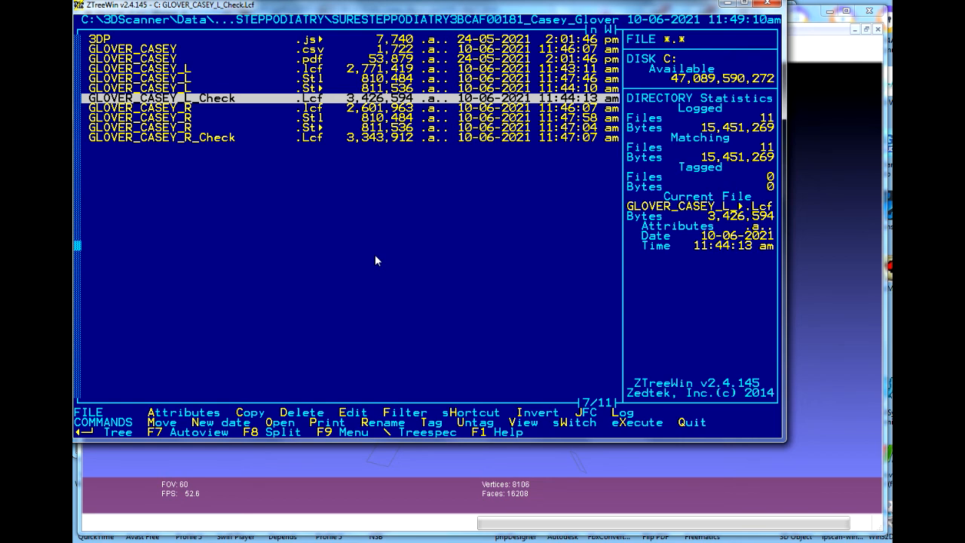
pyautogui.press('Down')
pyautogui.press('Down')
pyautogui.press('Down')
pyautogui.press('Down')
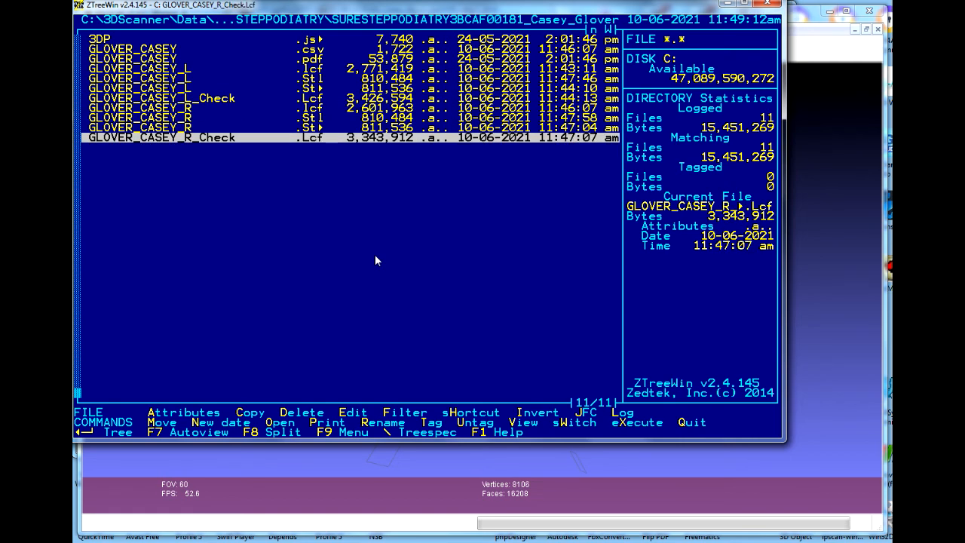
pyautogui.press('Up')
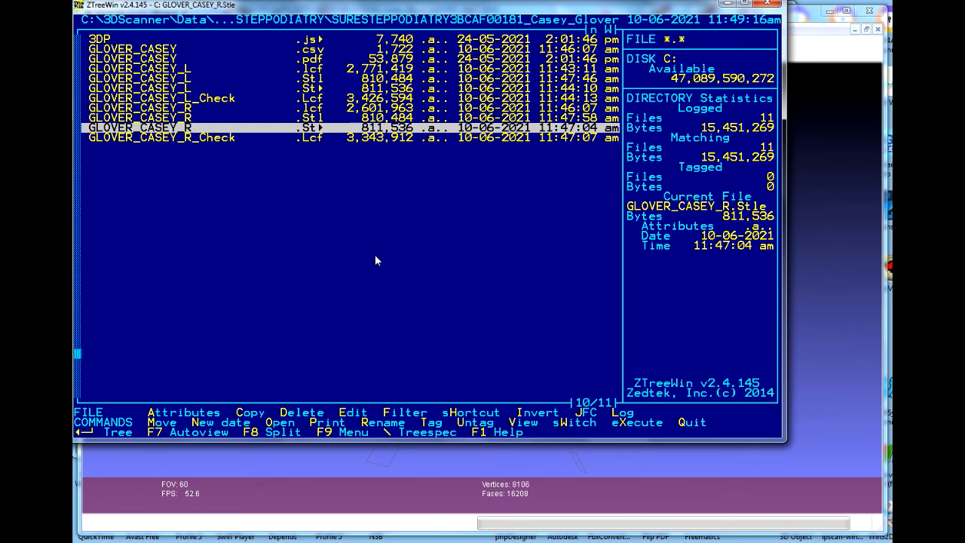
pyautogui.press('Up')
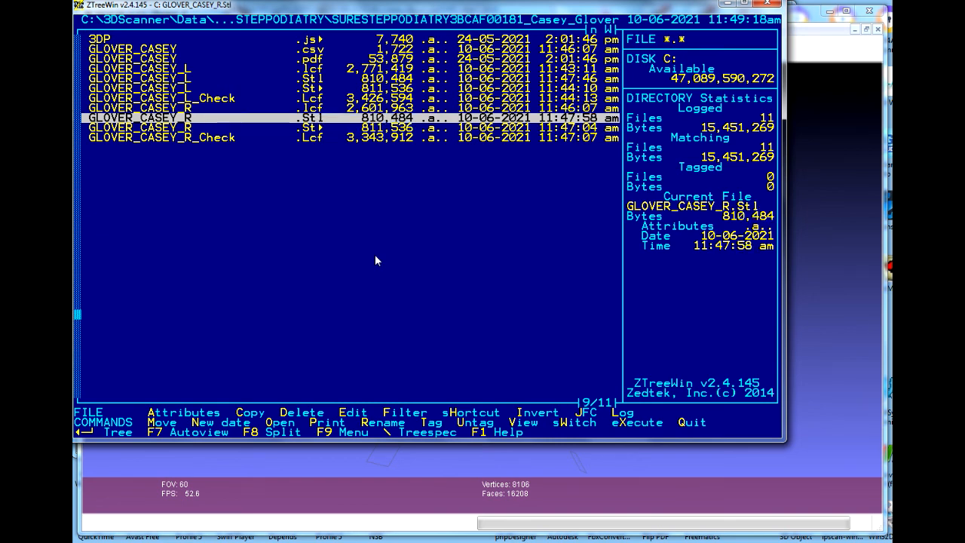
pyautogui.press('Up')
pyautogui.press('Up')
pyautogui.press('Up')
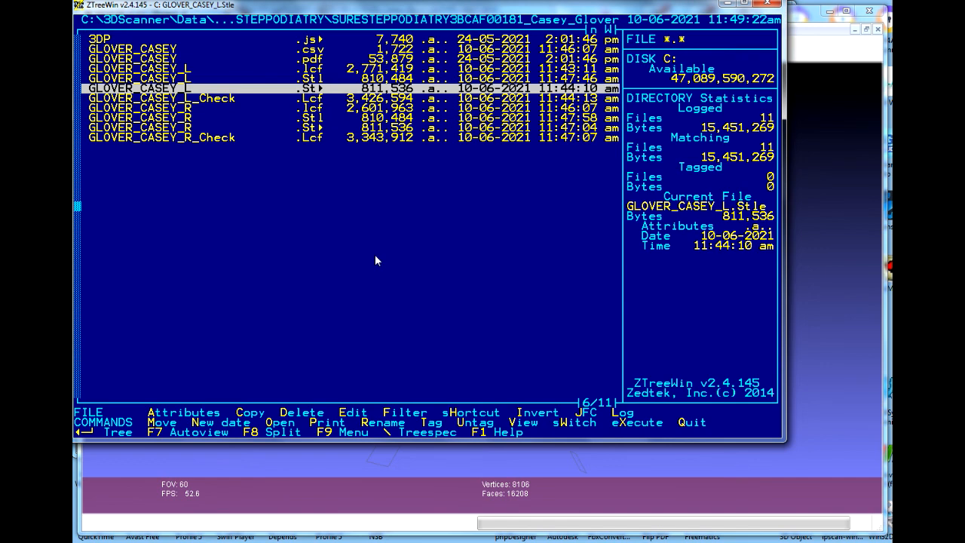
pyautogui.press('Up')
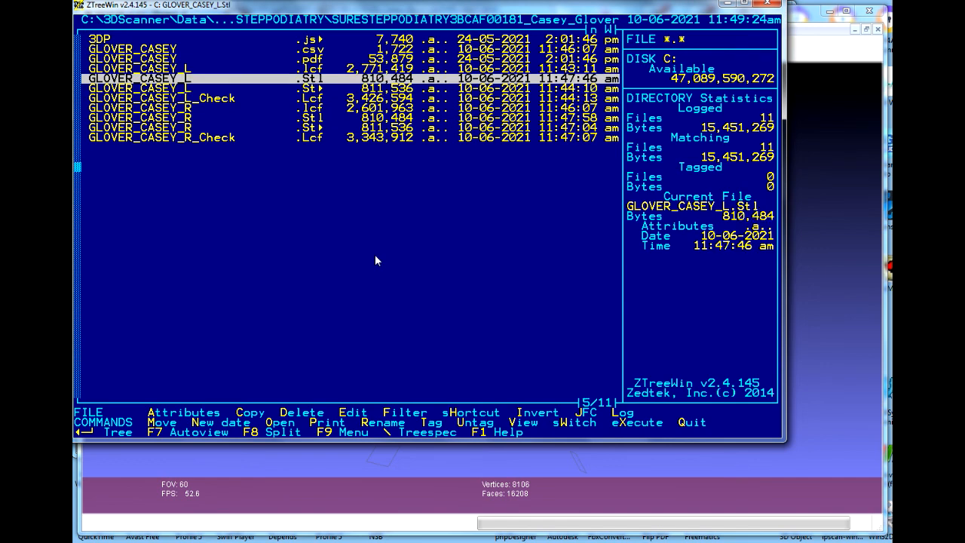